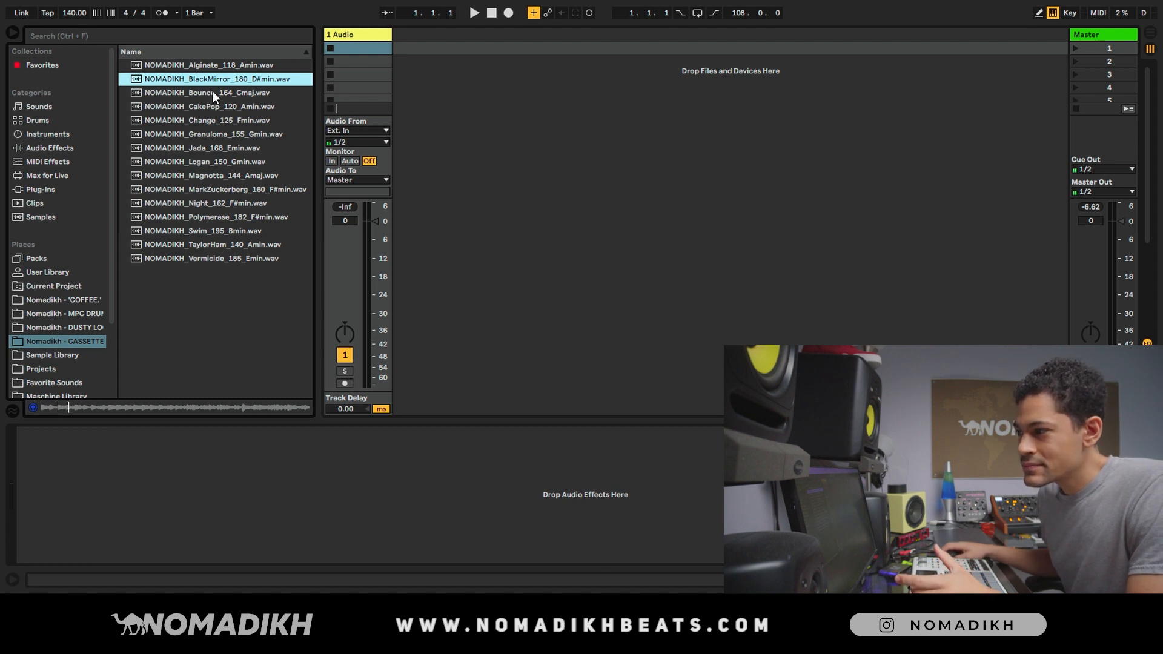
Audition the Cassette melody loops one by one, from NOMADIKH_Bounce_164_Cmaj.wav down to NOMADIKH_Vermicide_185_Emin.wav.
click(212, 92)
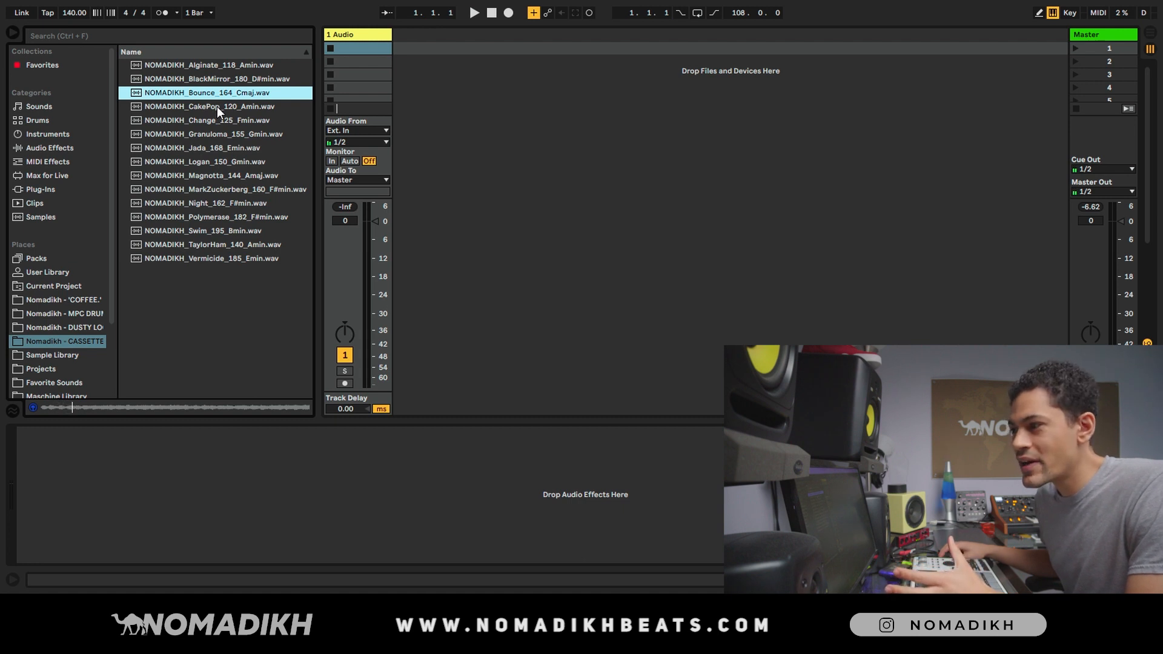
click(217, 107)
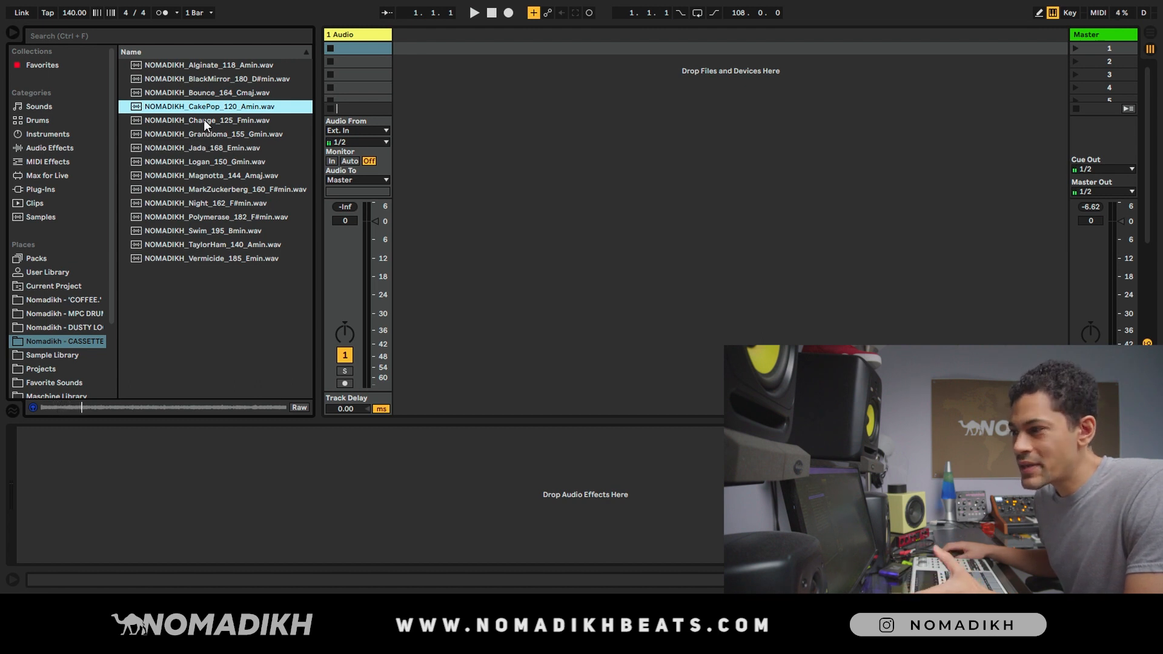
click(203, 120)
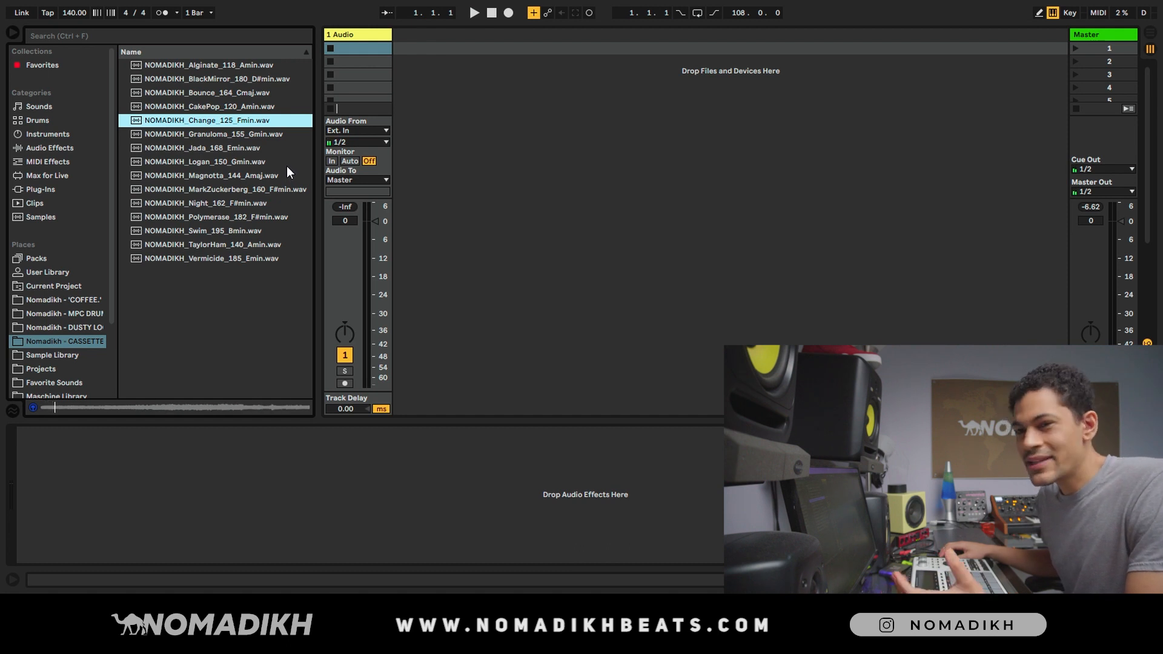
click(223, 136)
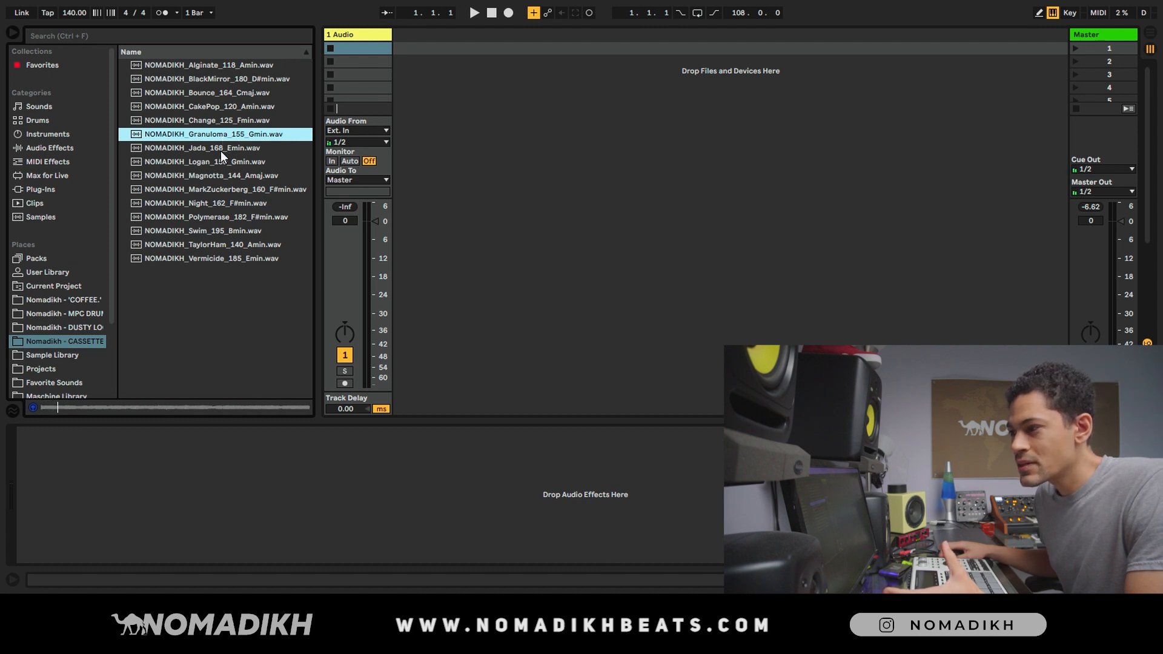
click(216, 162)
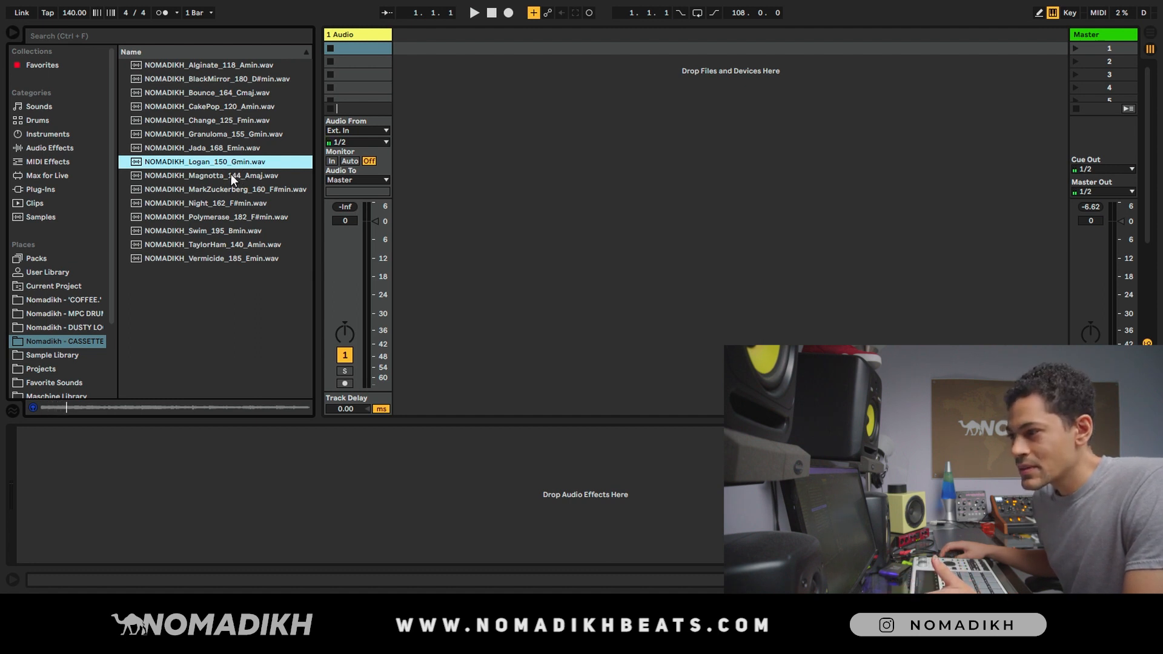
click(221, 204)
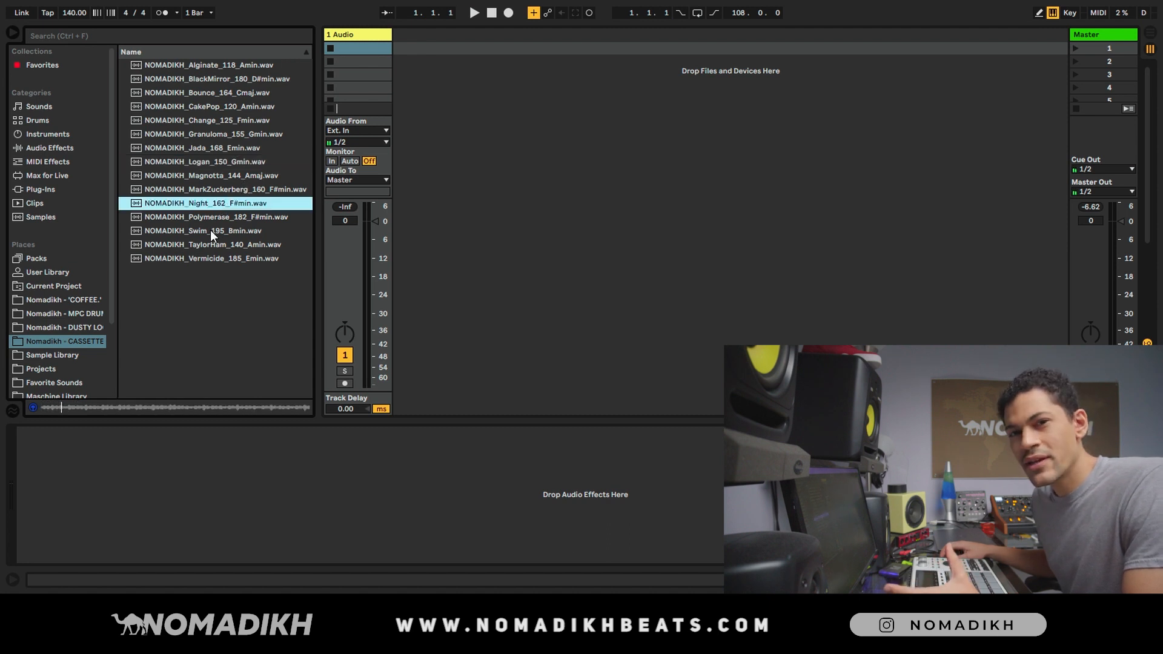
click(209, 230)
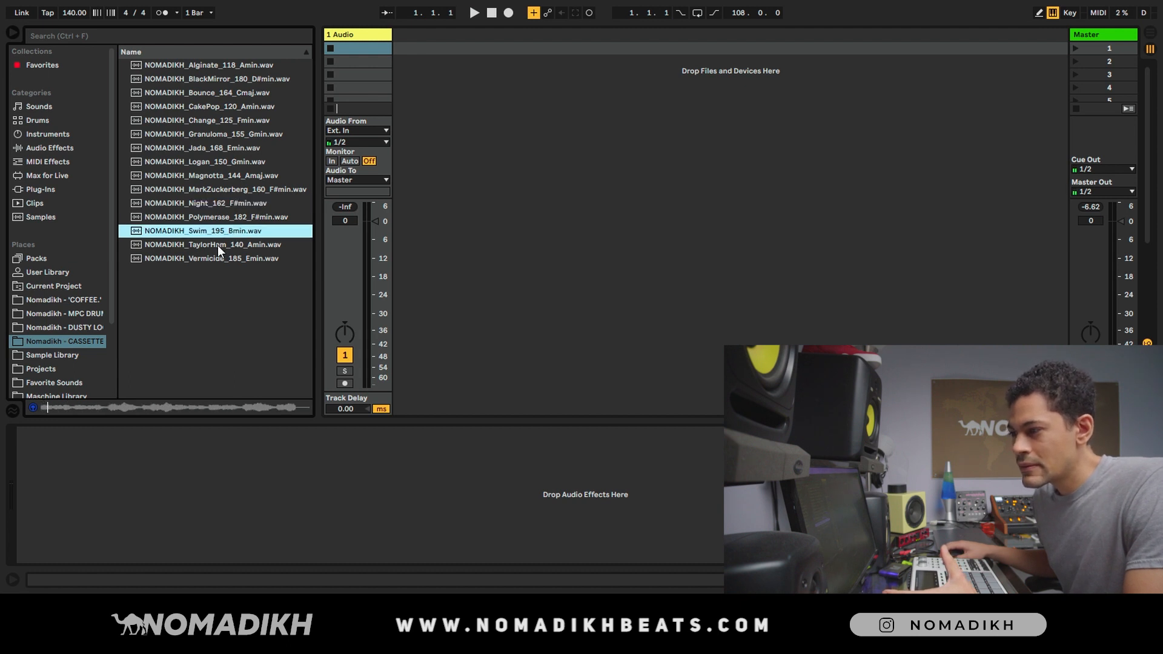
click(213, 256)
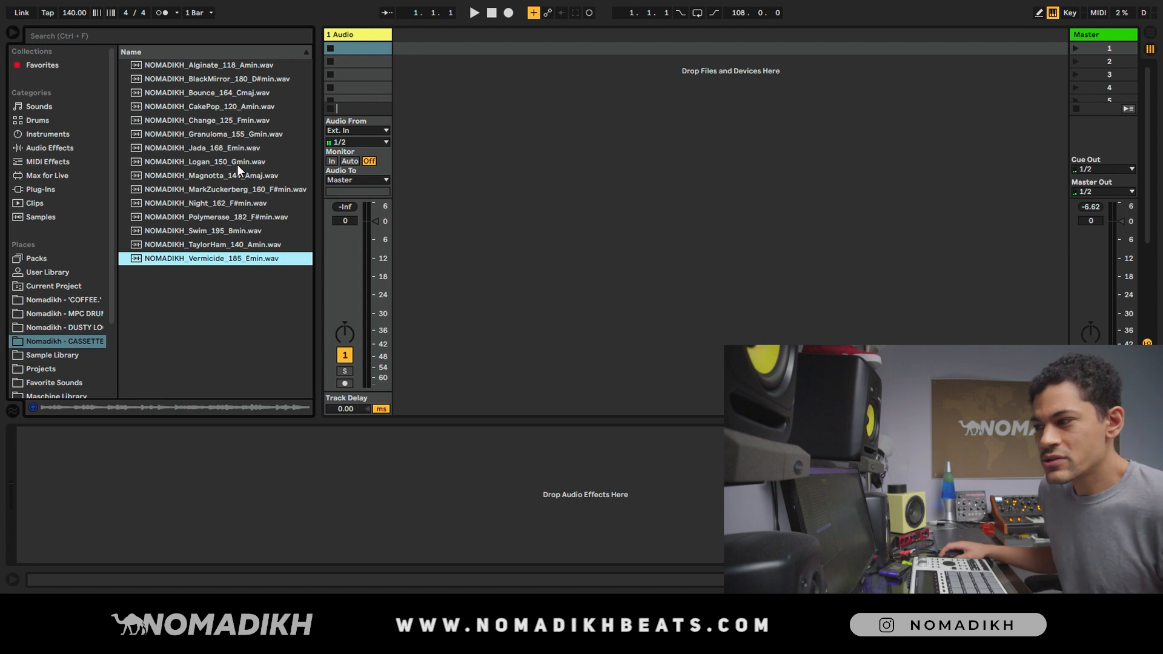
Load NOMADIKH_Granuloma_155_Gmin.wav into the audio track's first clip slot, widen the track and open the clip's details.
drag(205, 119, 354, 47)
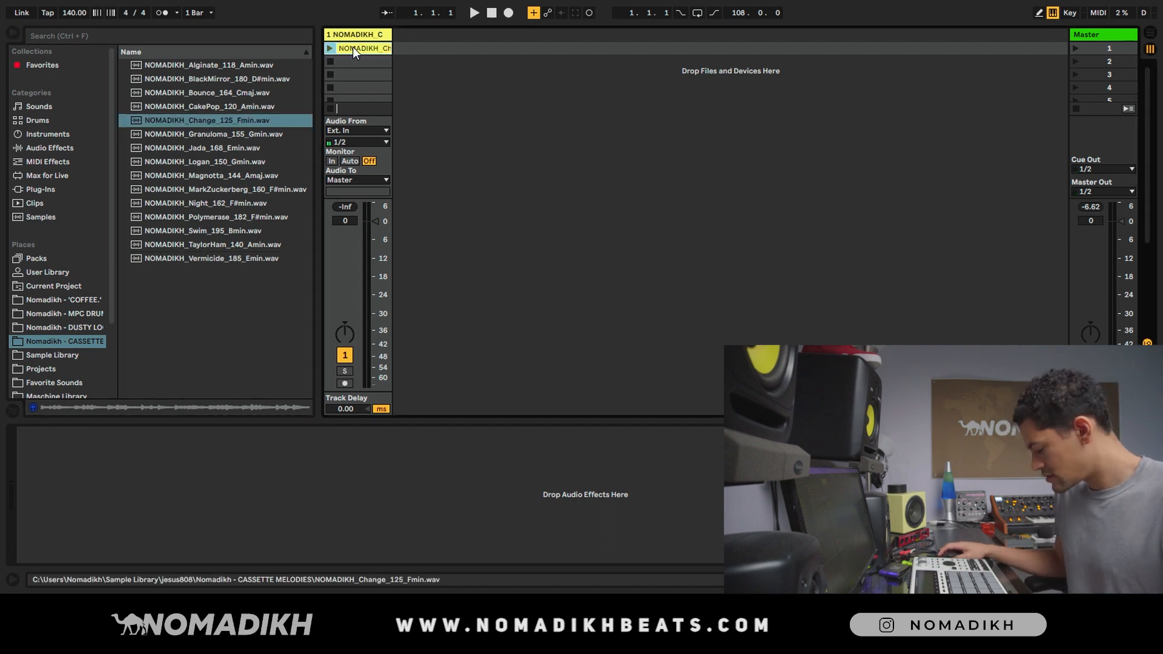
key(ctrl+z)
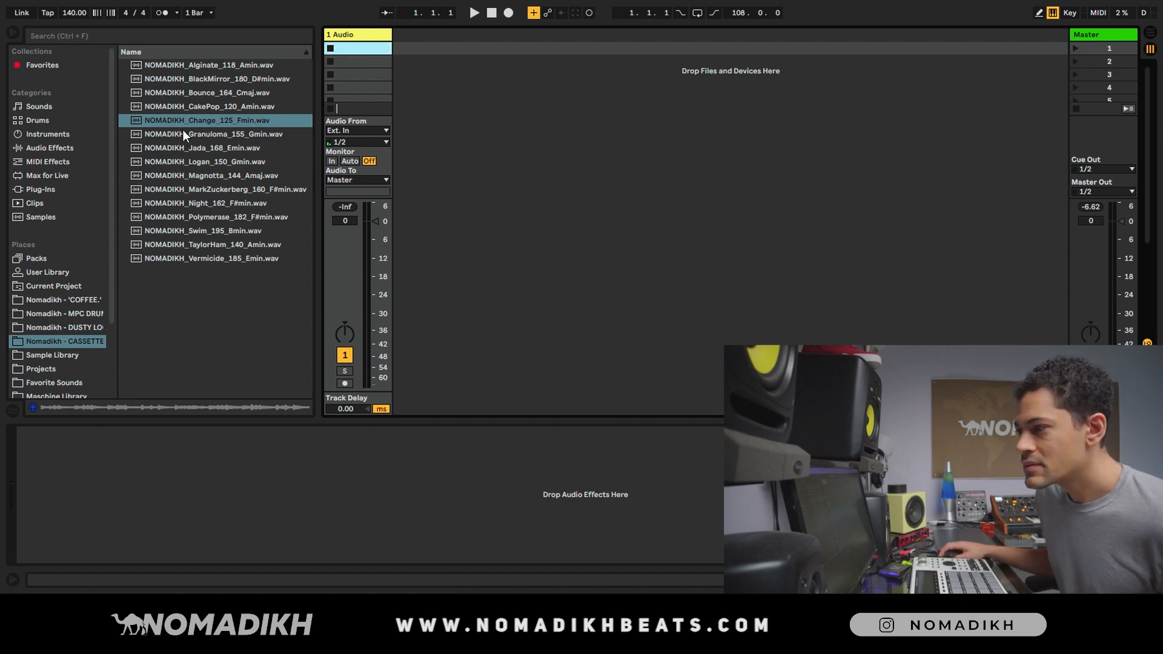
drag(183, 137, 355, 46)
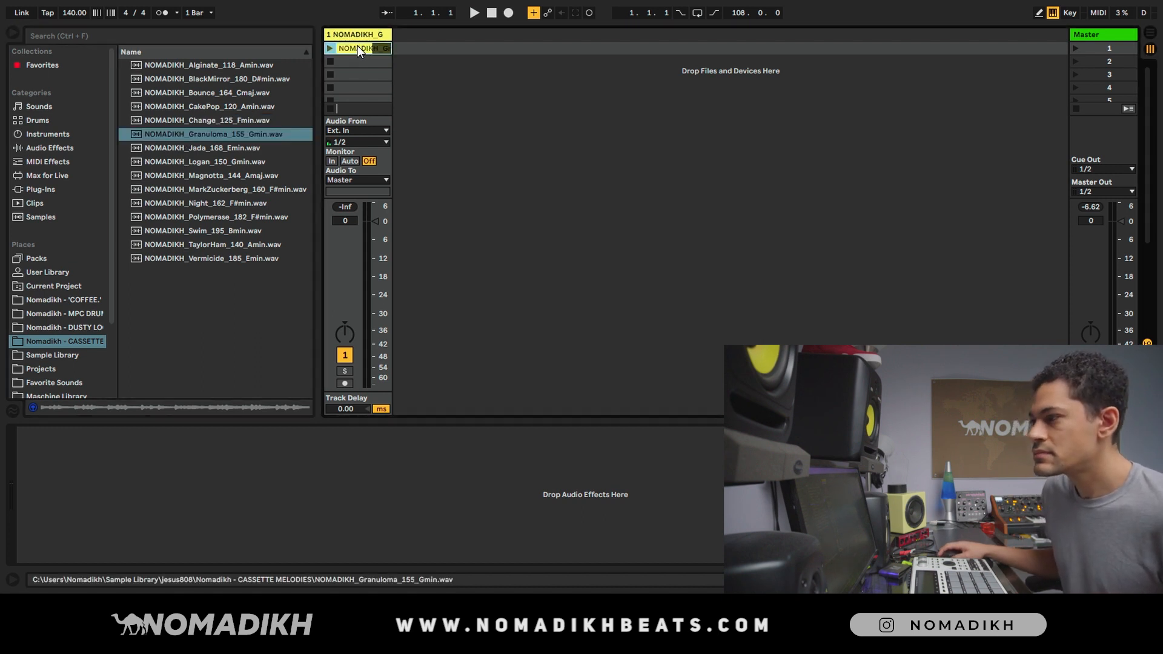
drag(392, 34, 474, 34)
double_click(430, 49)
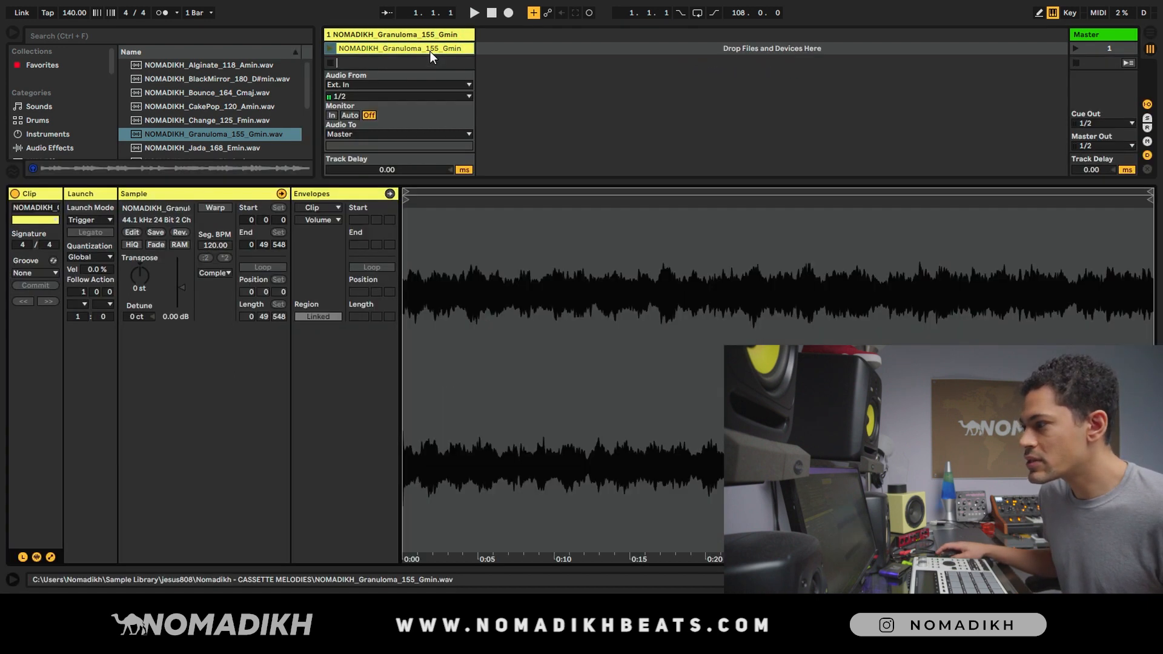
Enable Warp on the Granuloma clip and set its segment tempo to 155 BPM.
click(210, 209)
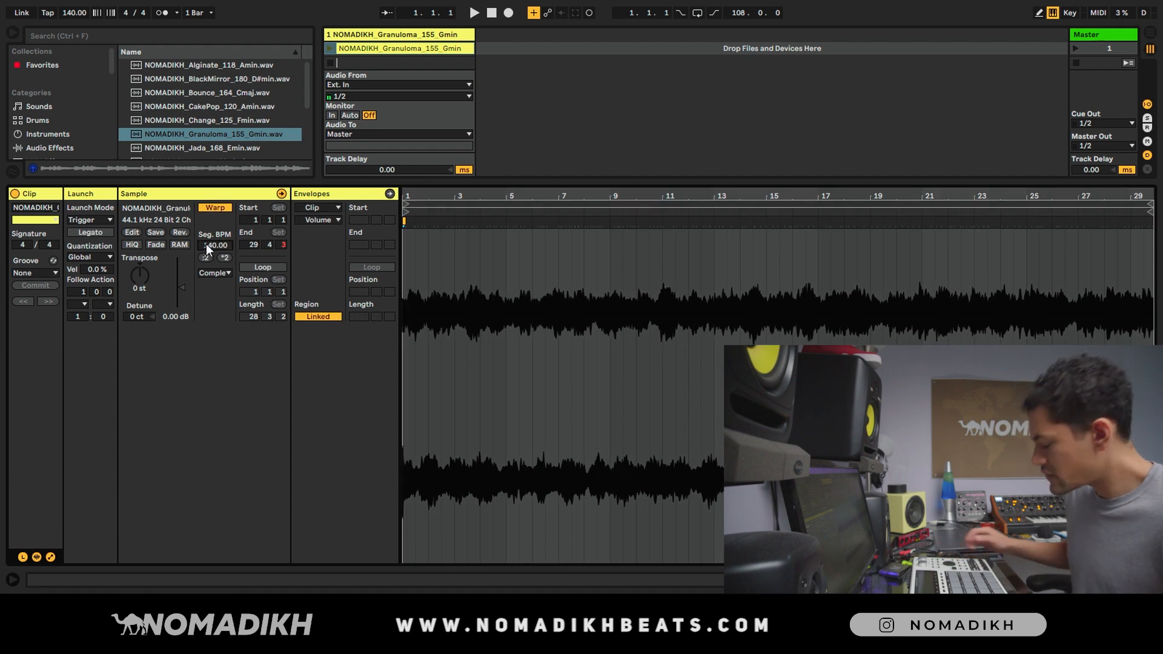
text(5)
key(Return)
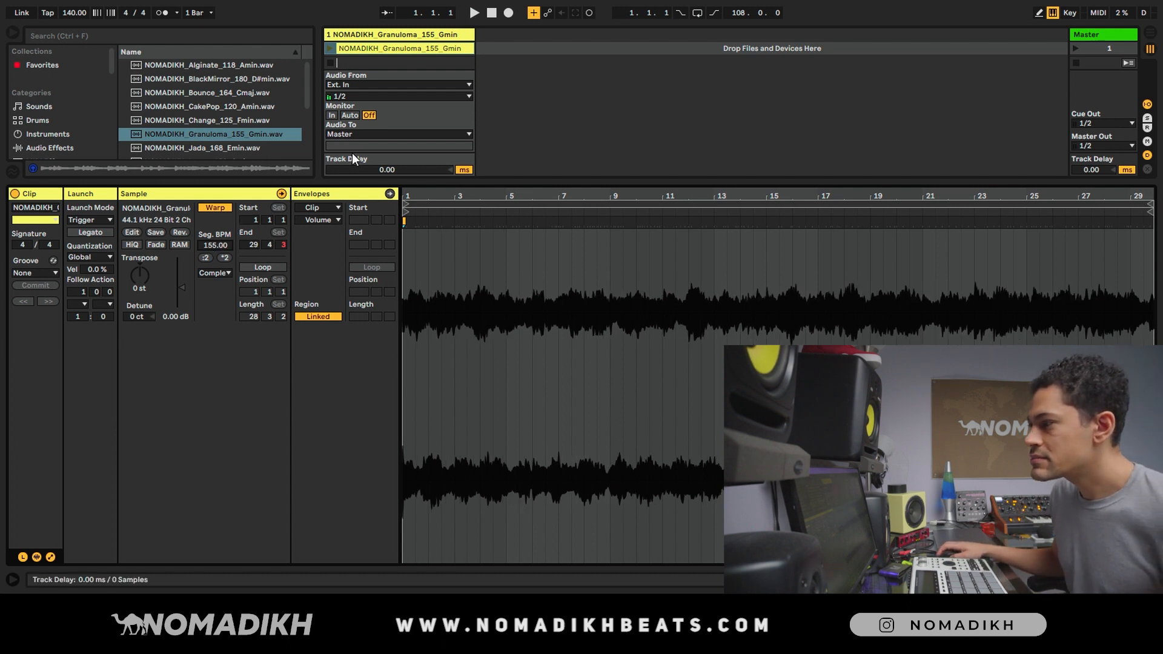
Launch the Granuloma clip with the metronome on, and hide the clip's detail view.
click(330, 47)
click(166, 15)
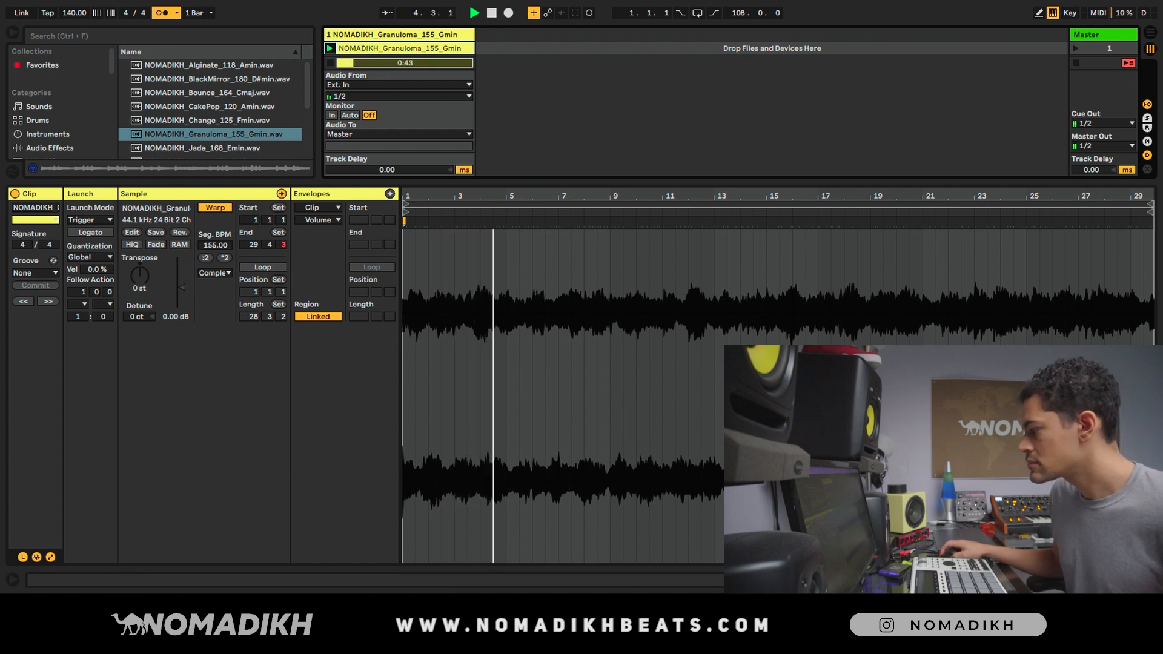
key(ctrl+alt+l)
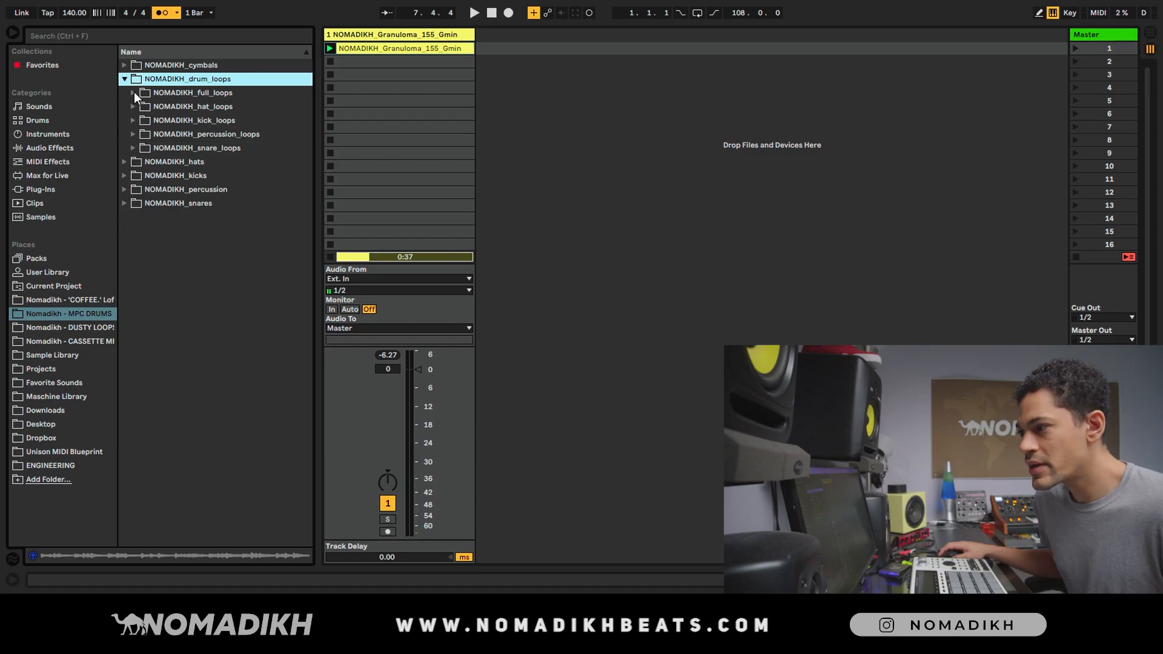
Browse the Dirty folder of NOMADIKH_full_loops, audition the 97 and 143 loops, and load the dirty_143 loop onto a new track.
click(133, 93)
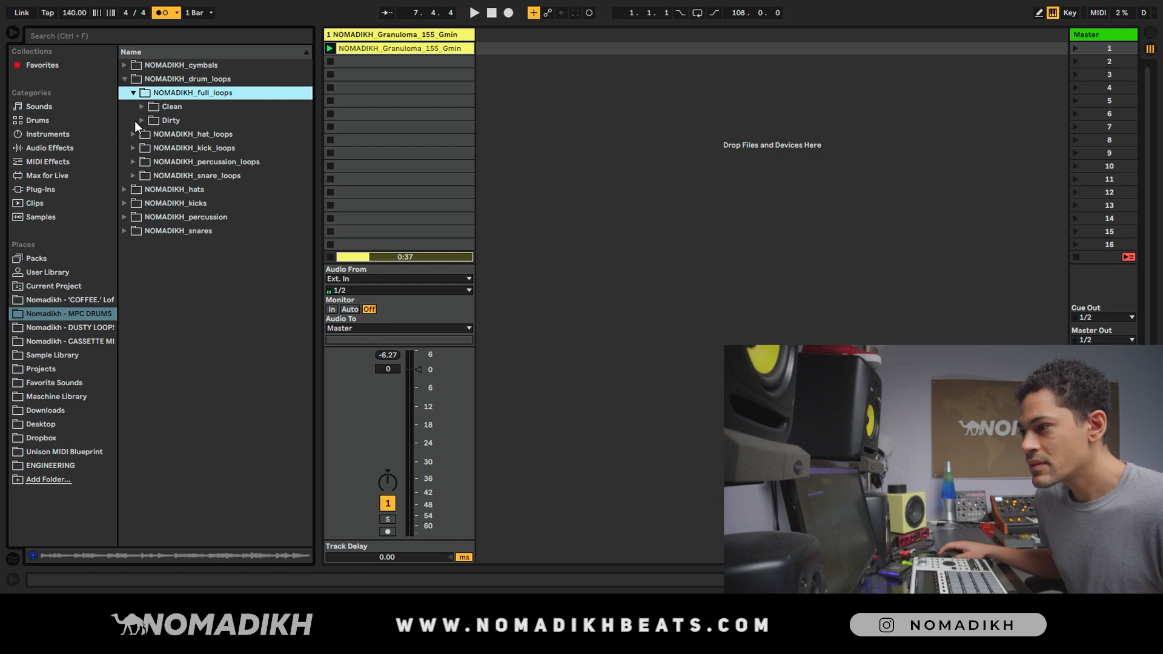
click(141, 120)
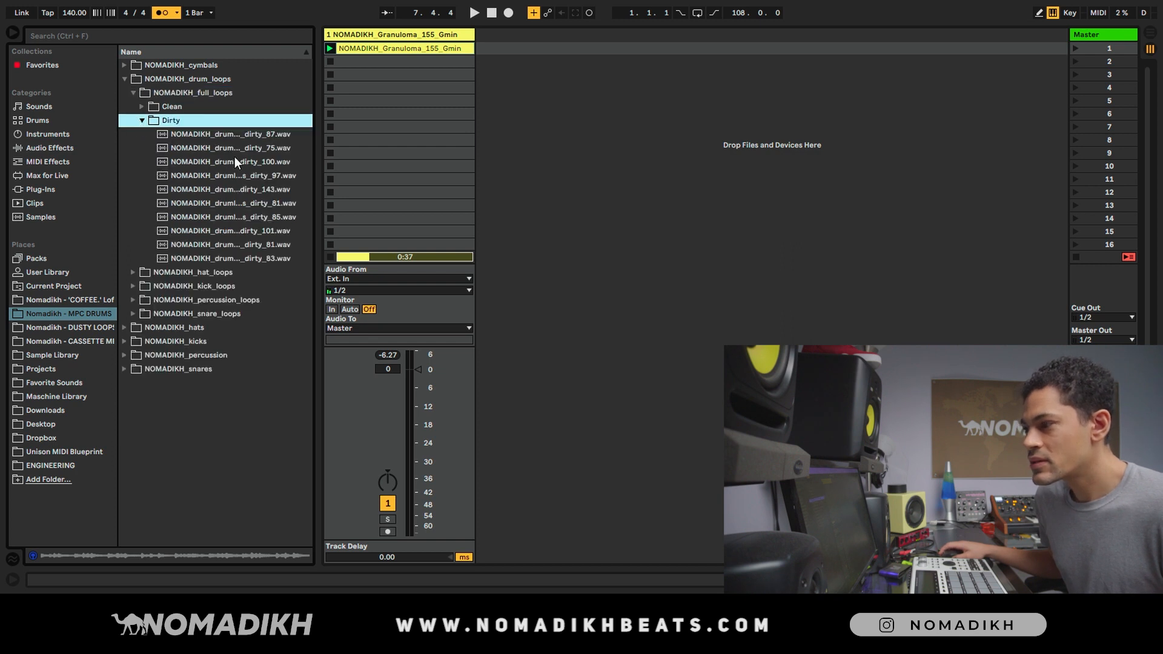
click(208, 176)
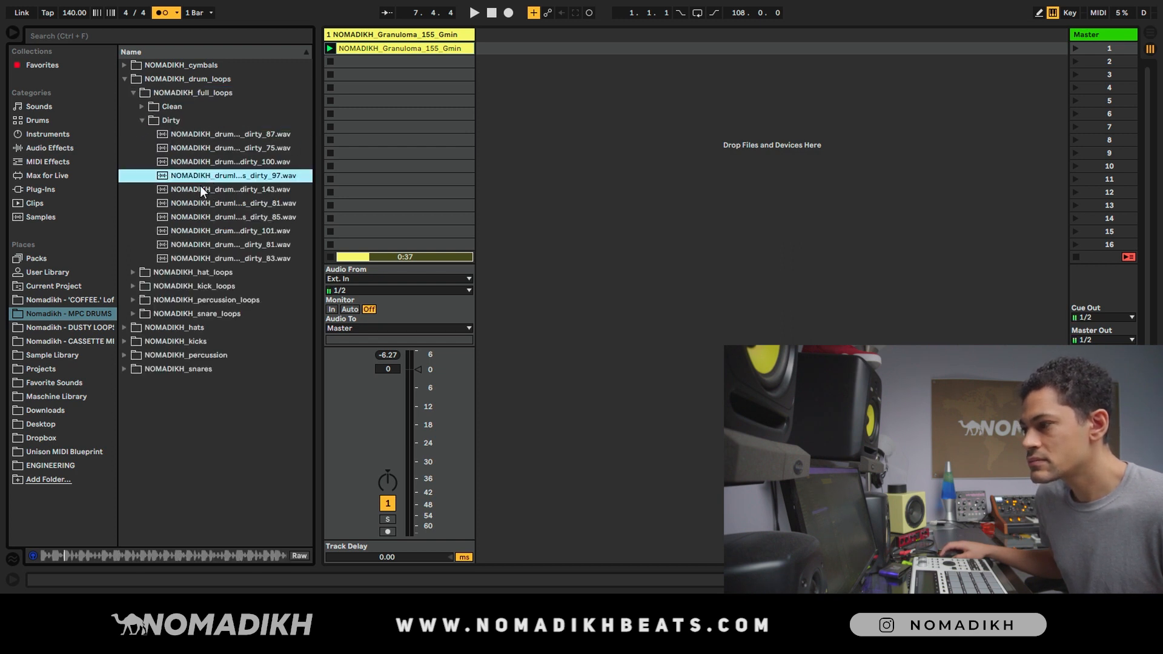
click(202, 188)
drag(194, 189, 506, 50)
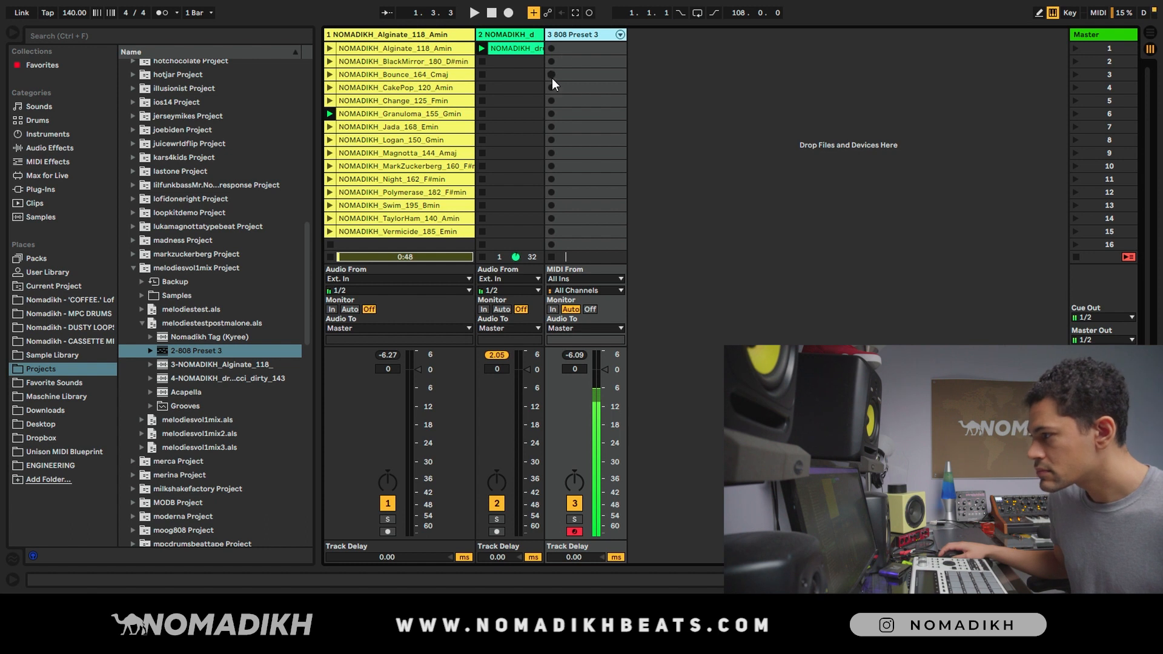
Create a MIDI clip in the first slot of the 808 Preset 3 track and draw a one-beat G2 note at its start.
key(space)
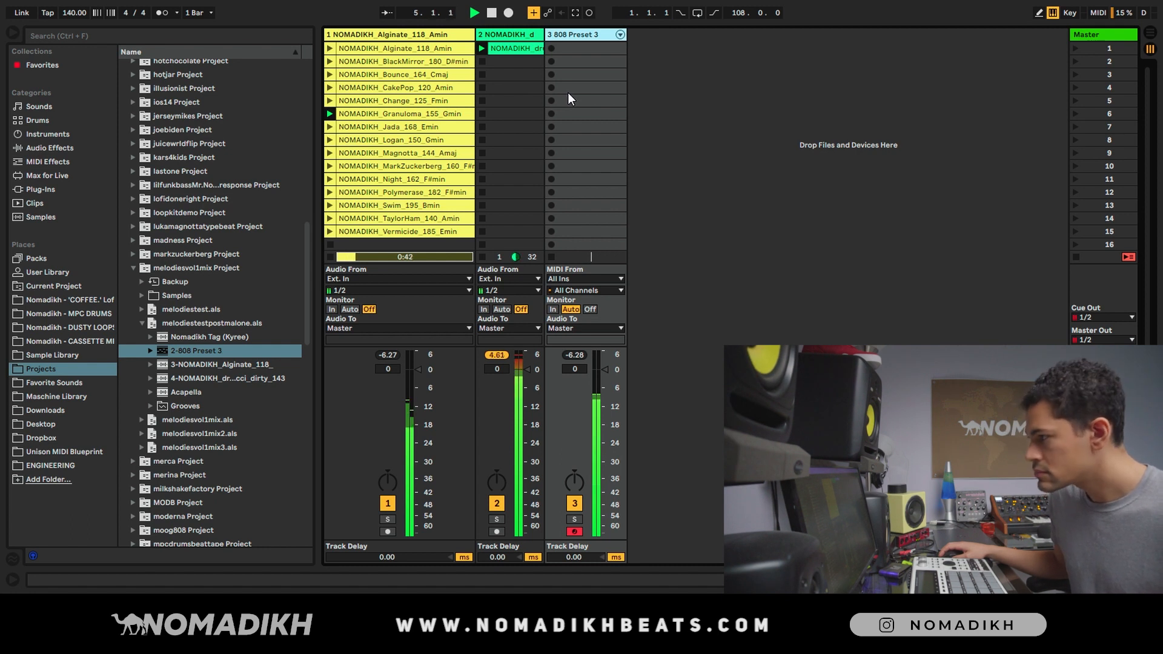
double_click(571, 48)
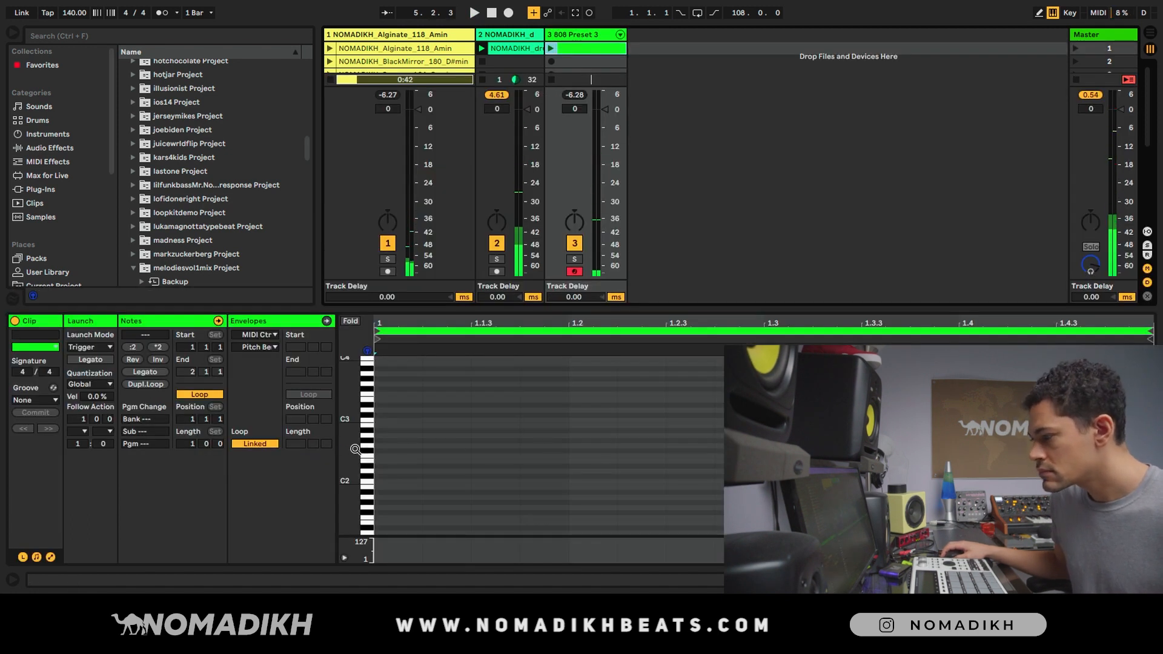
double_click(379, 445)
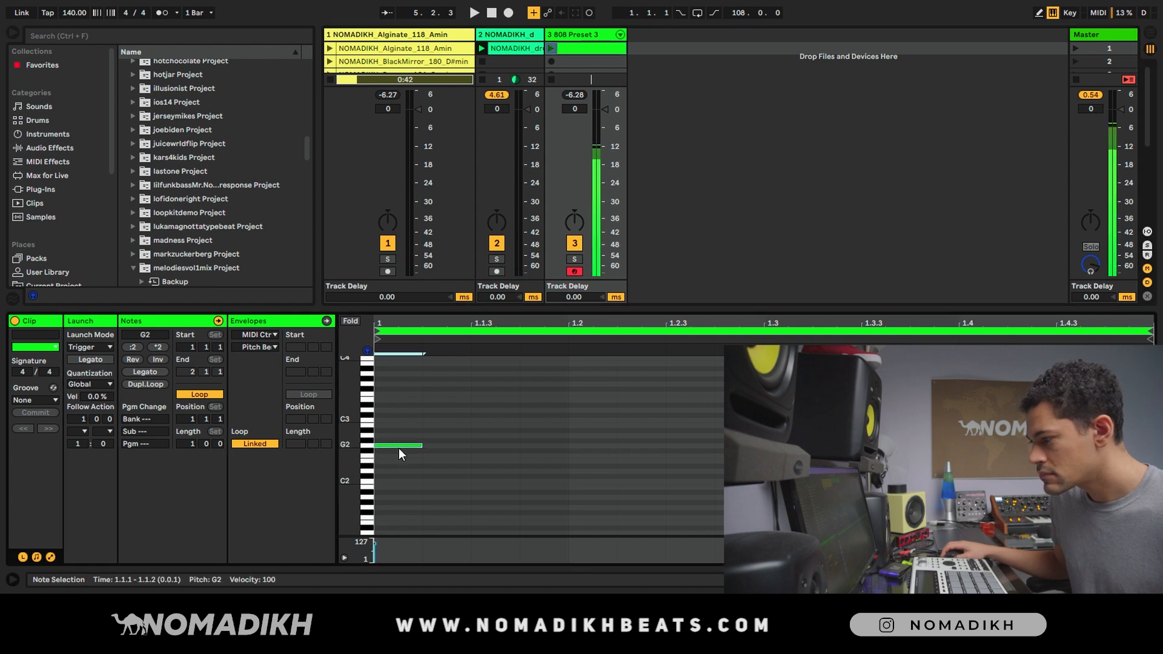
drag(419, 448, 591, 446)
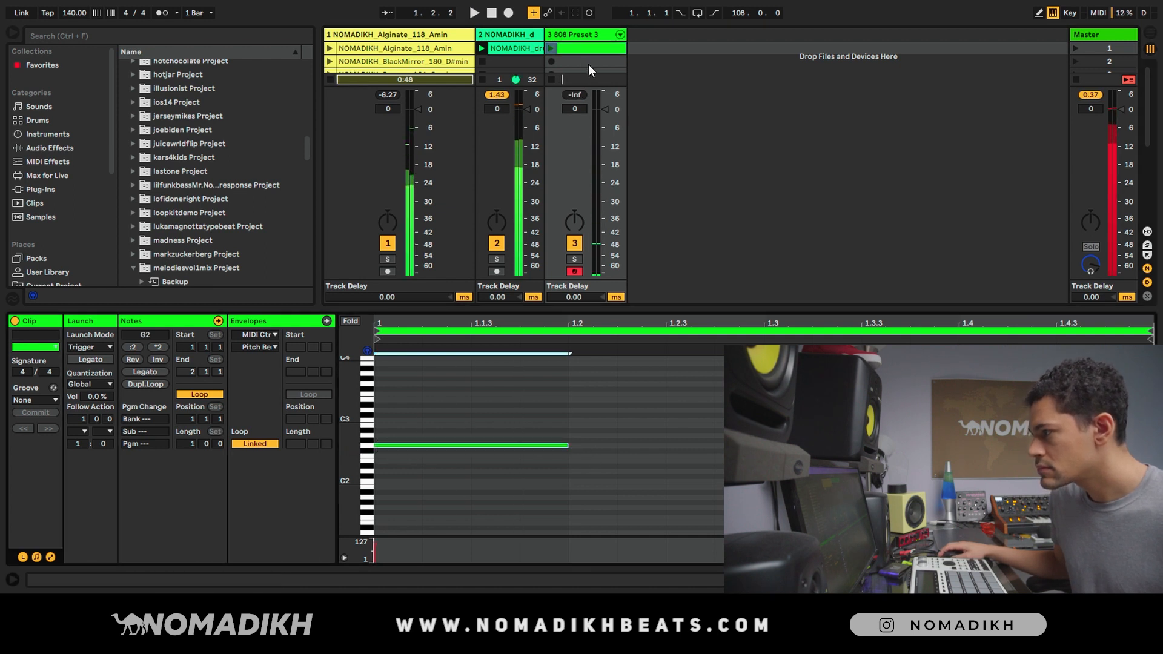
Launch the 808 clip, extend its G2 note to a full bar and set the loop length to 8 bars.
click(551, 52)
drag(569, 446, 1118, 447)
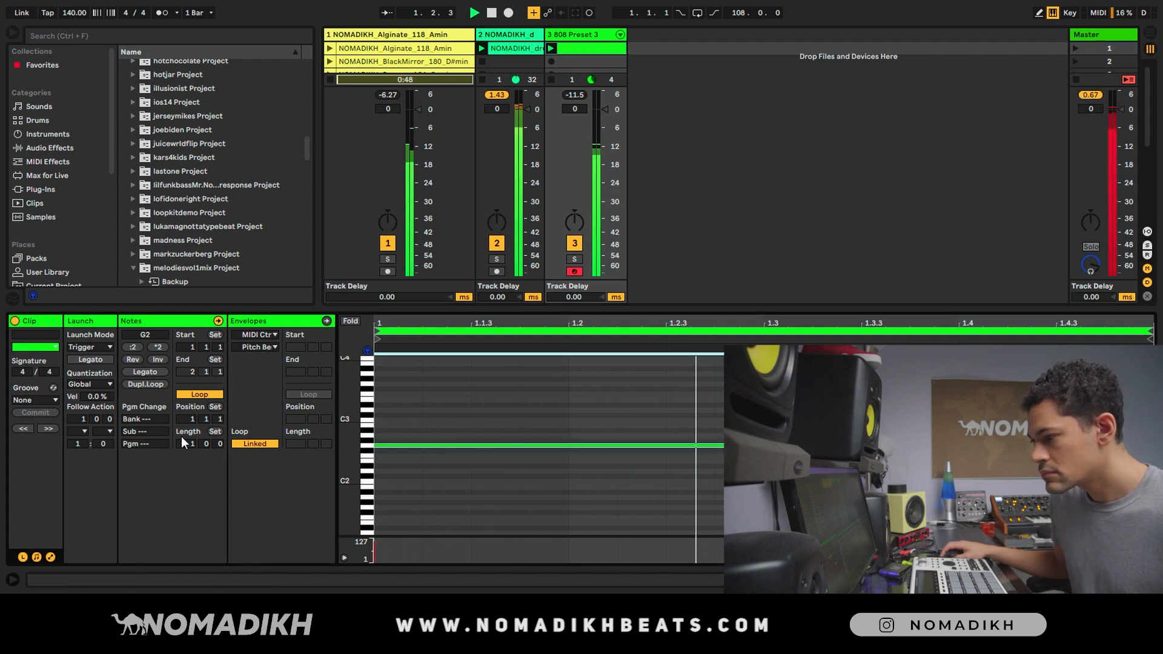
drag(187, 447, 191, 445)
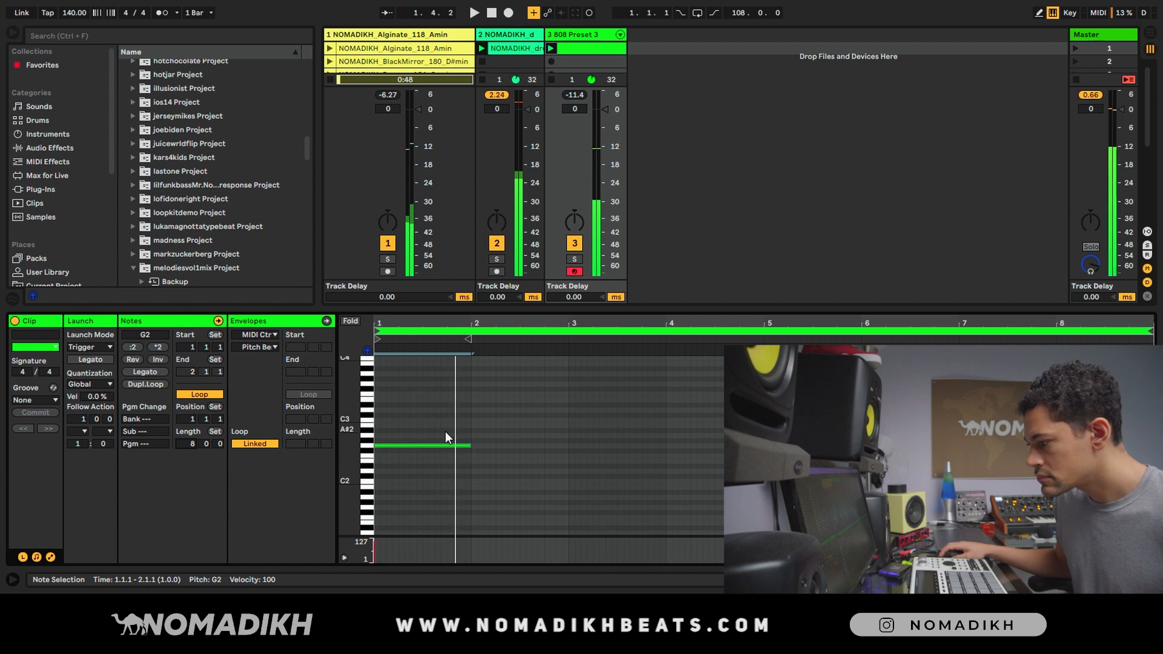
key(Down)
key(Down)
key(Up)
key(Up)
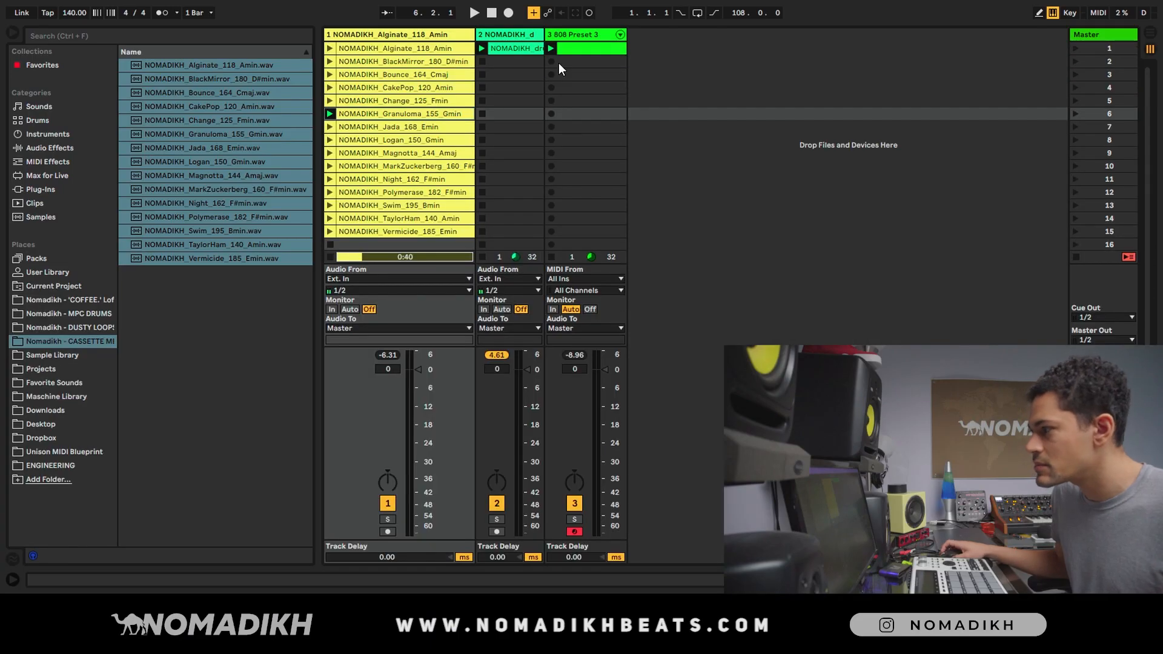
Add a two-bar F#2 note at the start of the 808 clip and play it back with the other clips.
double_click(580, 54)
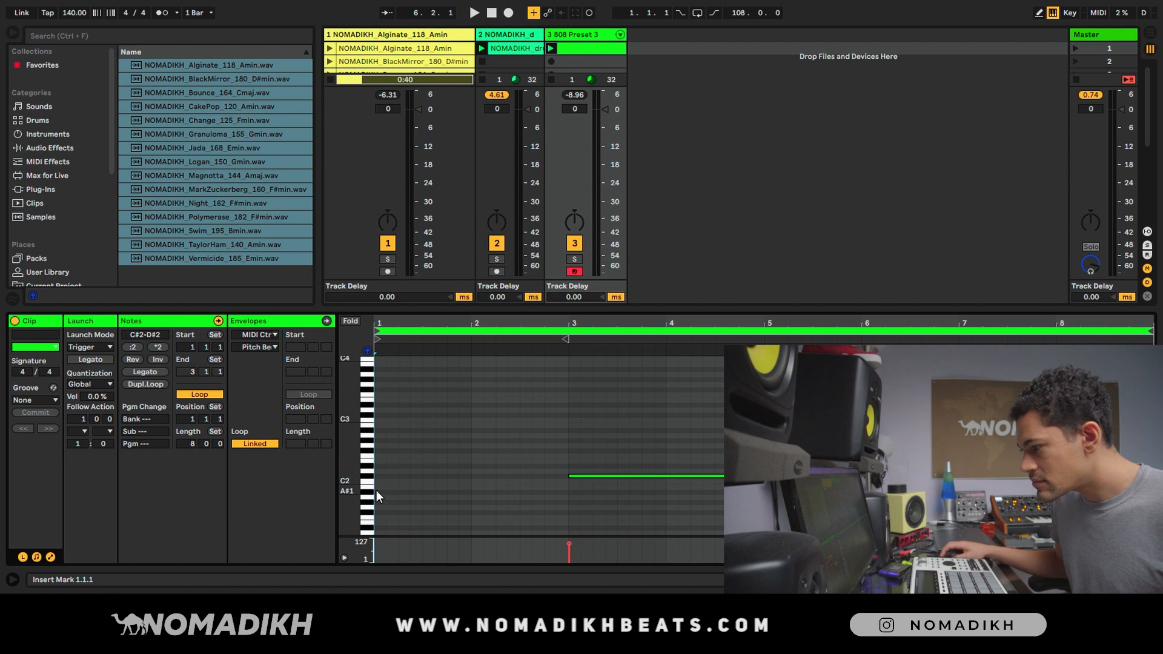
double_click(376, 450)
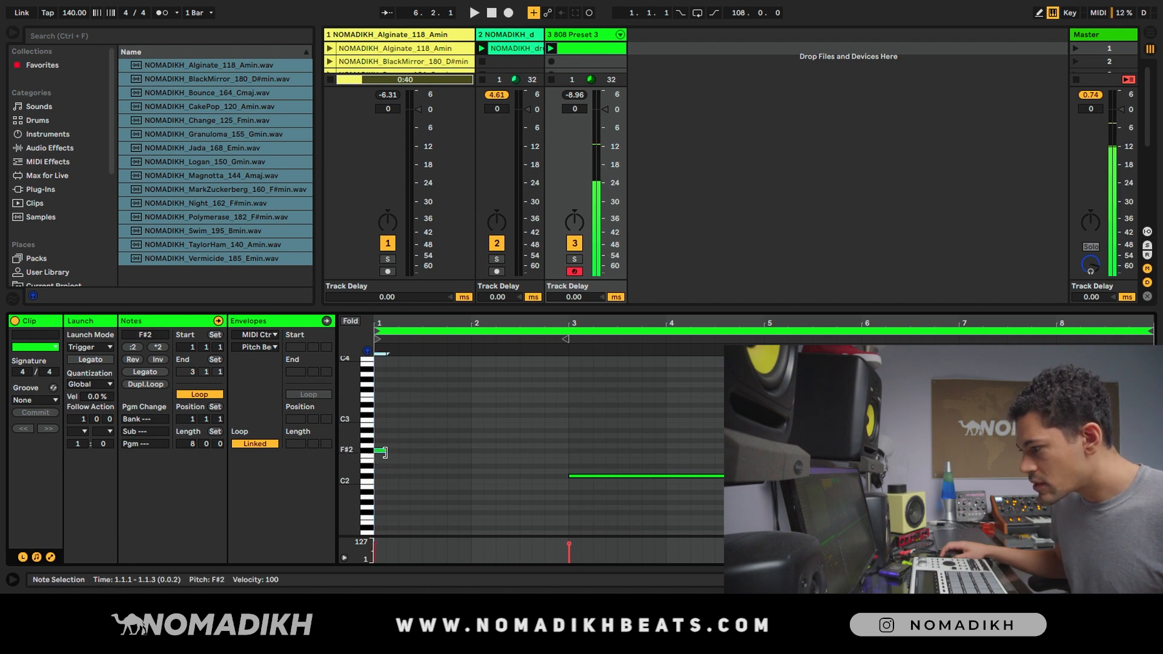
drag(384, 452, 568, 451)
key(space)
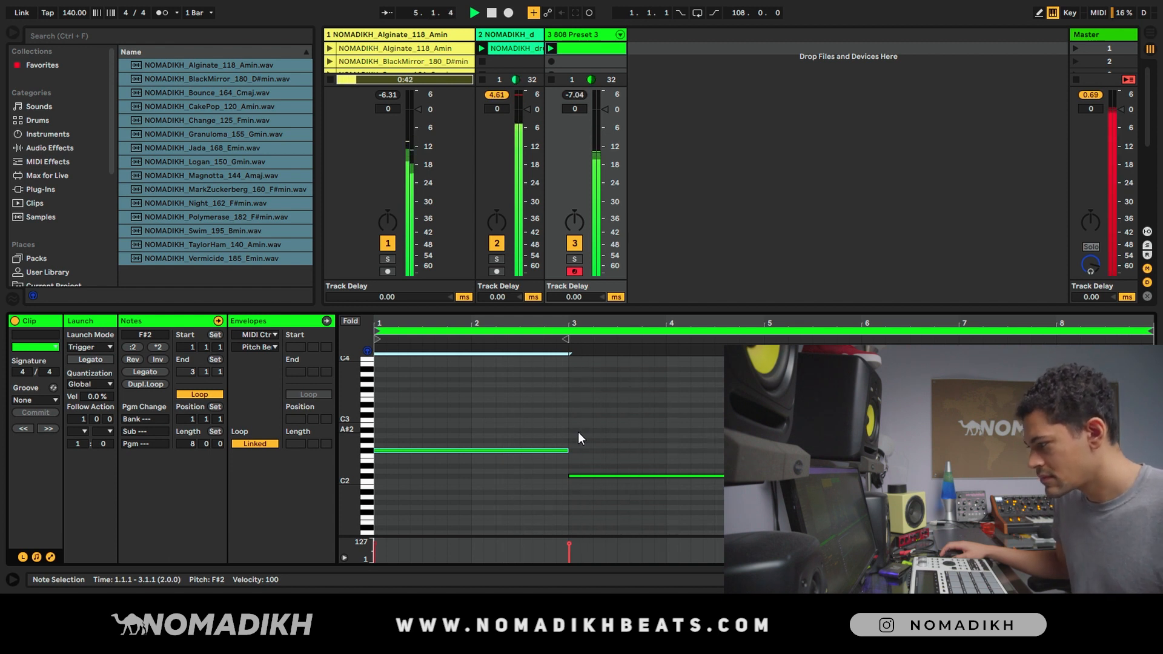
key(space)
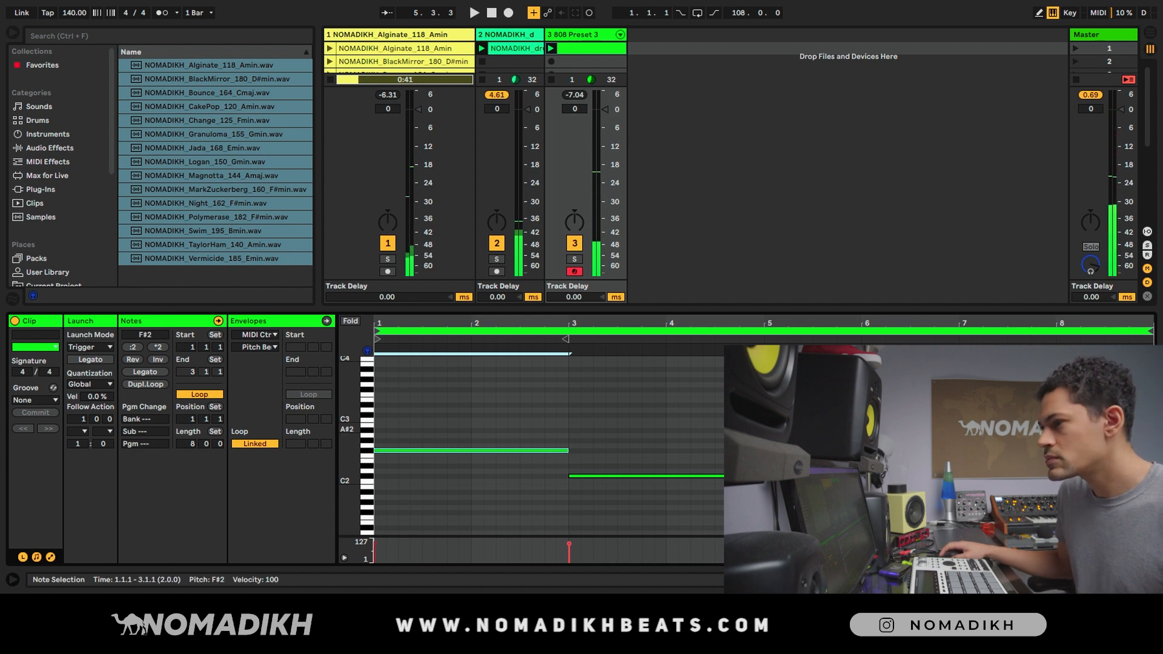
Play the melody, drum and 808 clips together with the acapella track.
click(253, 176)
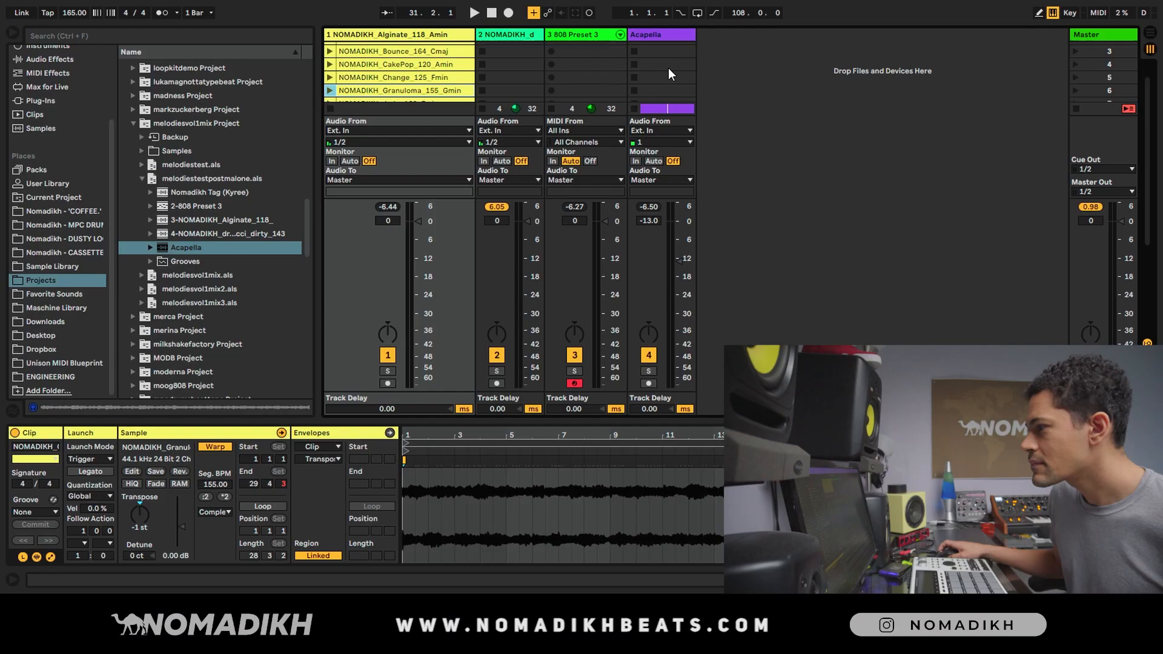
scroll(667, 68, up, 2)
key(space)
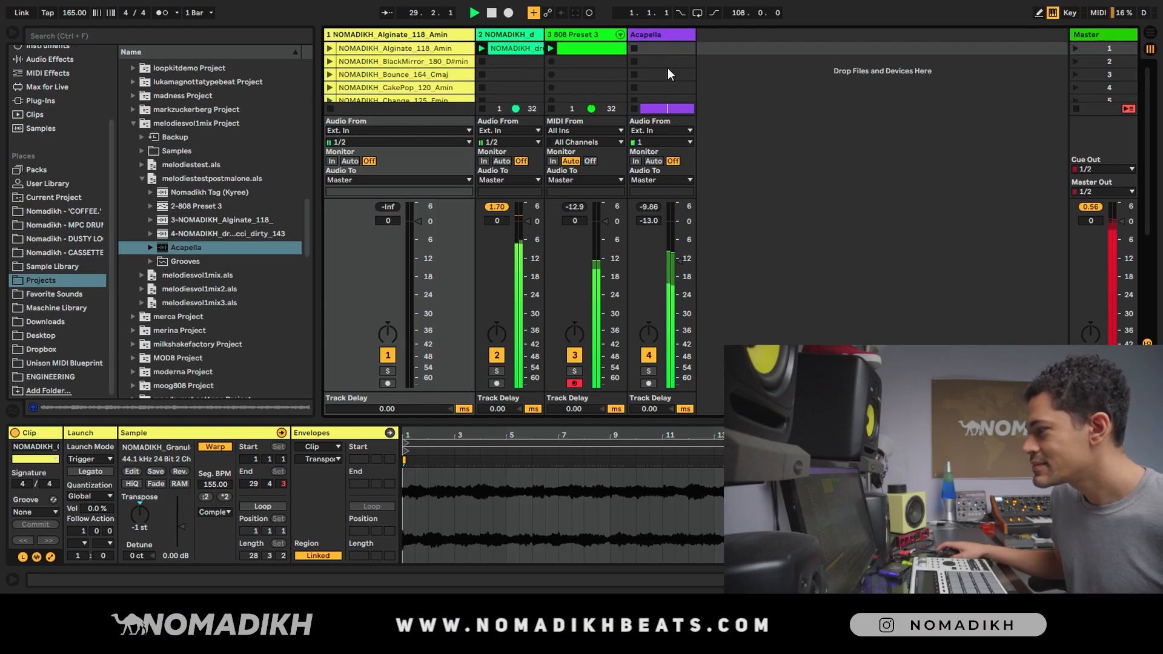
Delete both Granuloma clips from the first track in the Arrangement and restart playback from the beginning.
key(Tab)
key(space)
key(Home)
key(space)
click(730, 88)
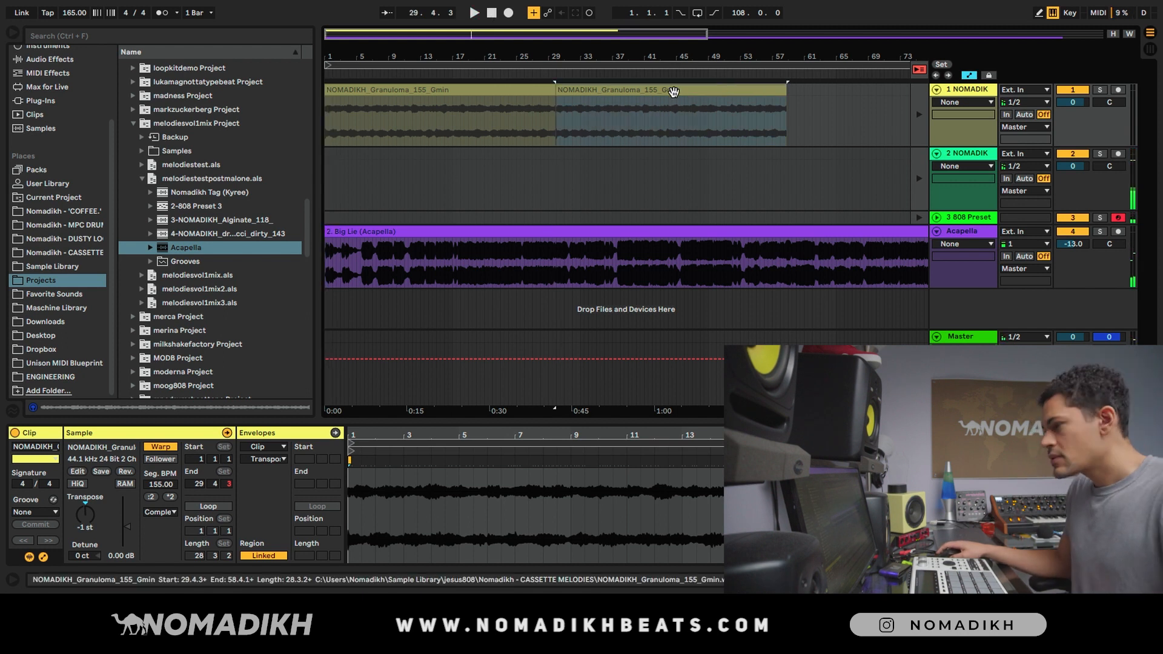
key(Delete)
click(475, 96)
key(Delete)
key(space)
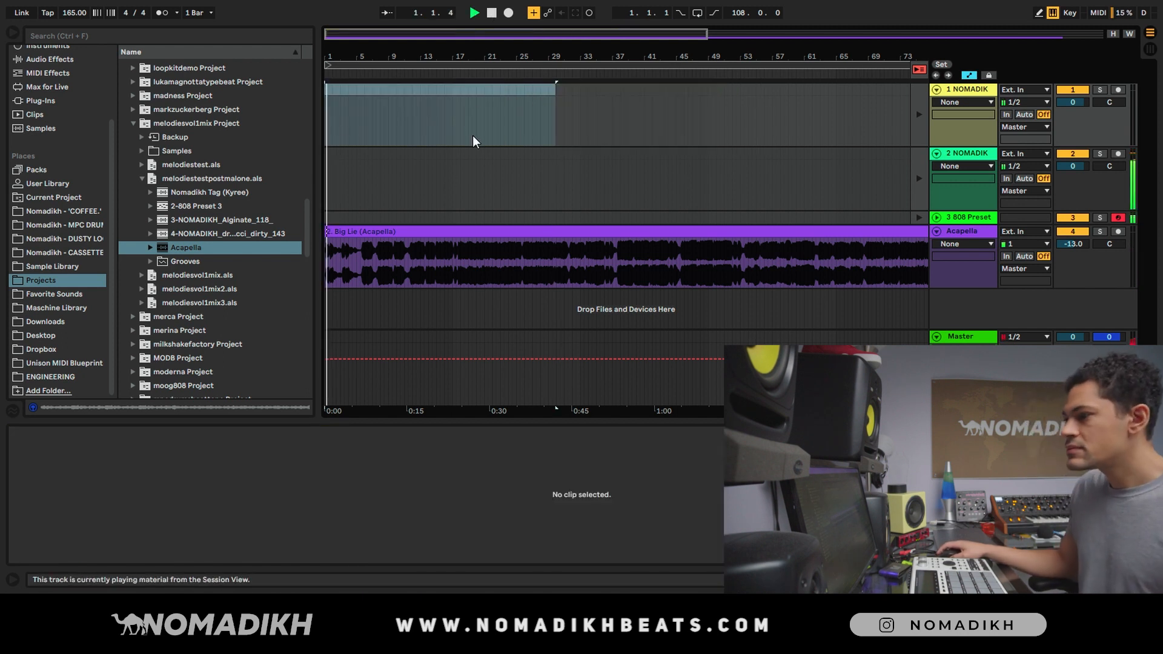
Trim the start of the acapella clip so the vocals come in sooner, keeping the clip at bar 1, and restart playback.
key(z)
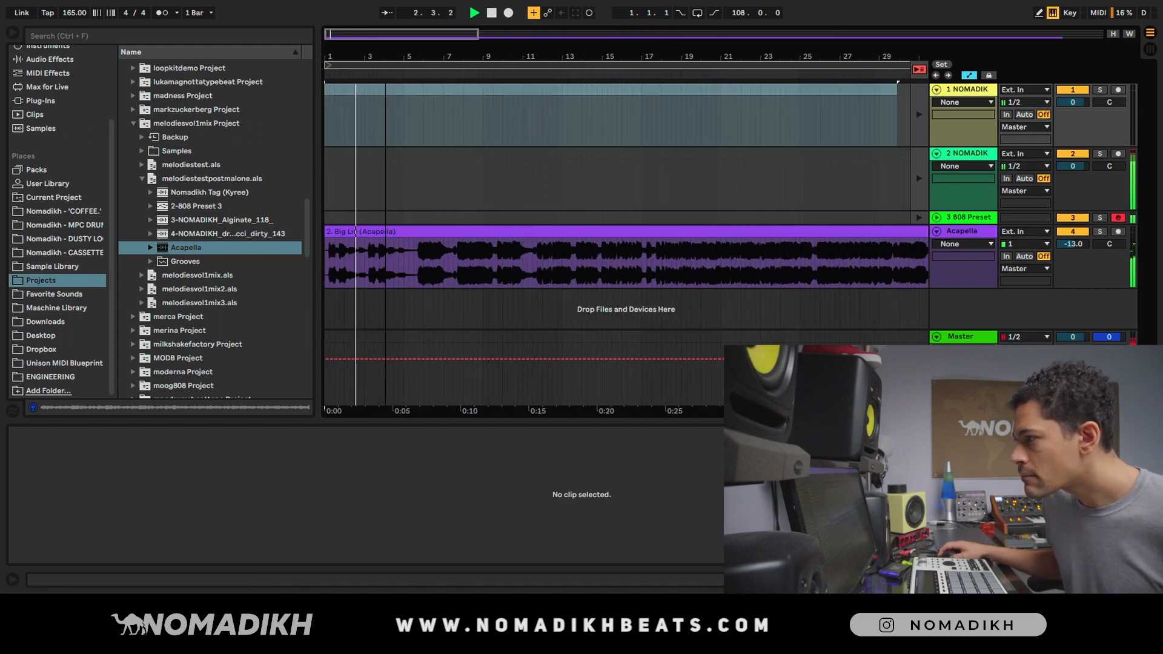
drag(329, 232, 363, 240)
key(space)
key(space)
Launch the NOMADIKH_Granuloma_155_Gmin melody clip in Session View alongside the drums, 808 and acapella.
key(Tab)
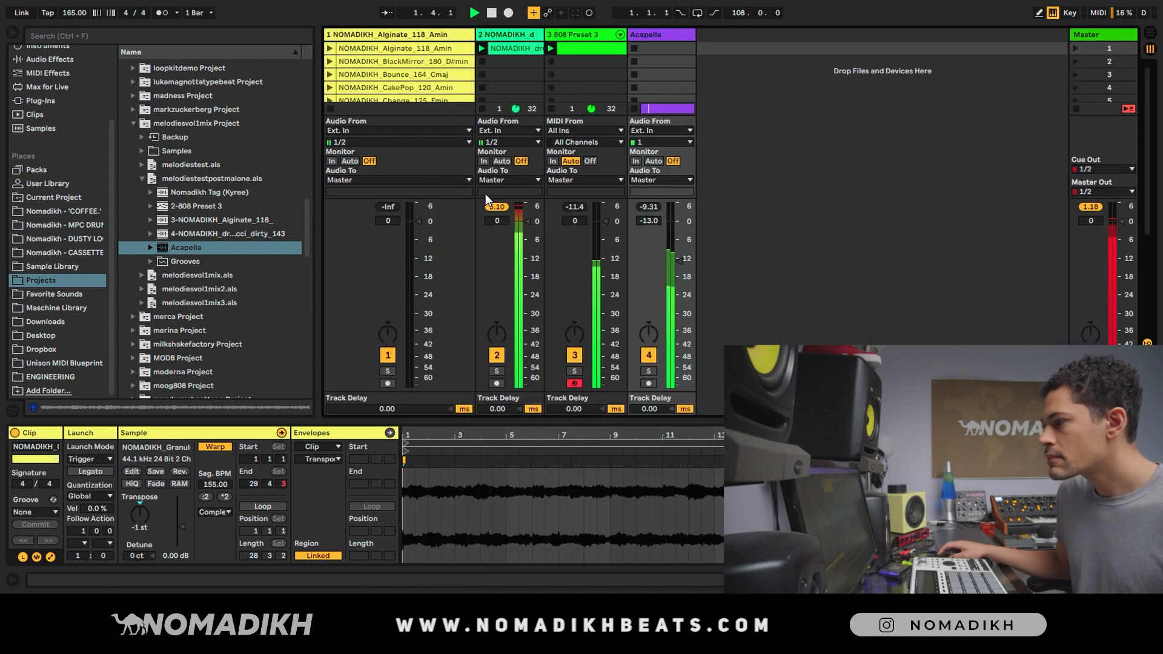
scroll(377, 66, down, 2)
key(Return)
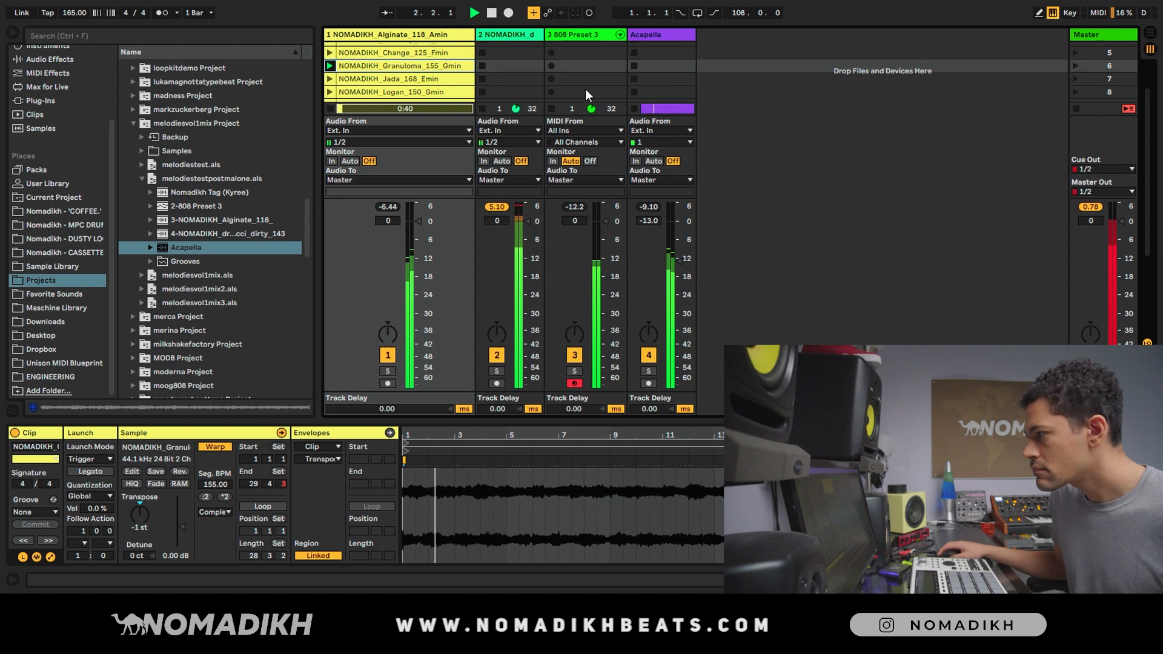
Place the Granuloma melody clip at bar 1 of the first track in the Arrangement and duplicate it once.
scroll(585, 85, up, 2)
scroll(585, 76, up, 2)
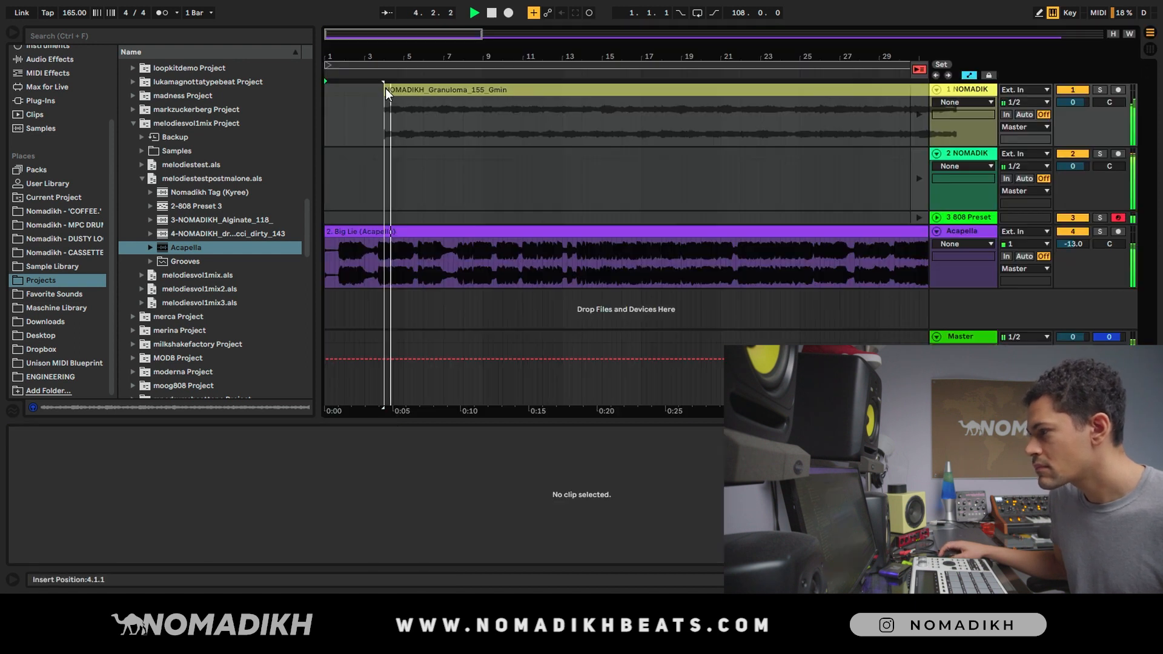
key(Tab)
drag(391, 97, 327, 97)
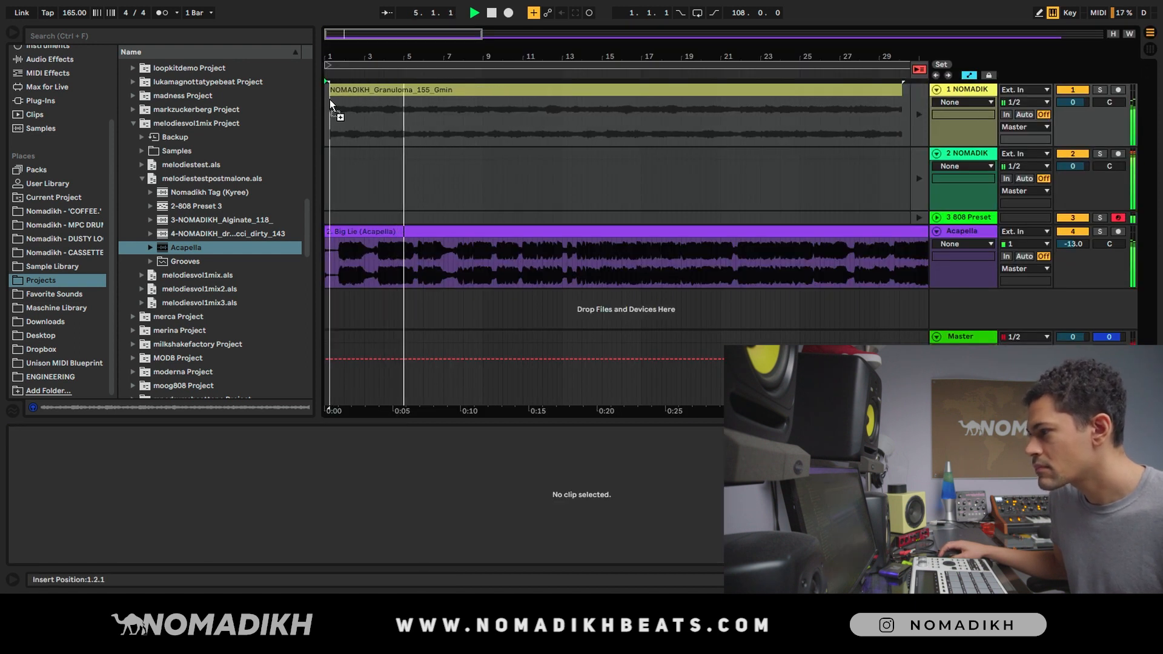
key(minus)
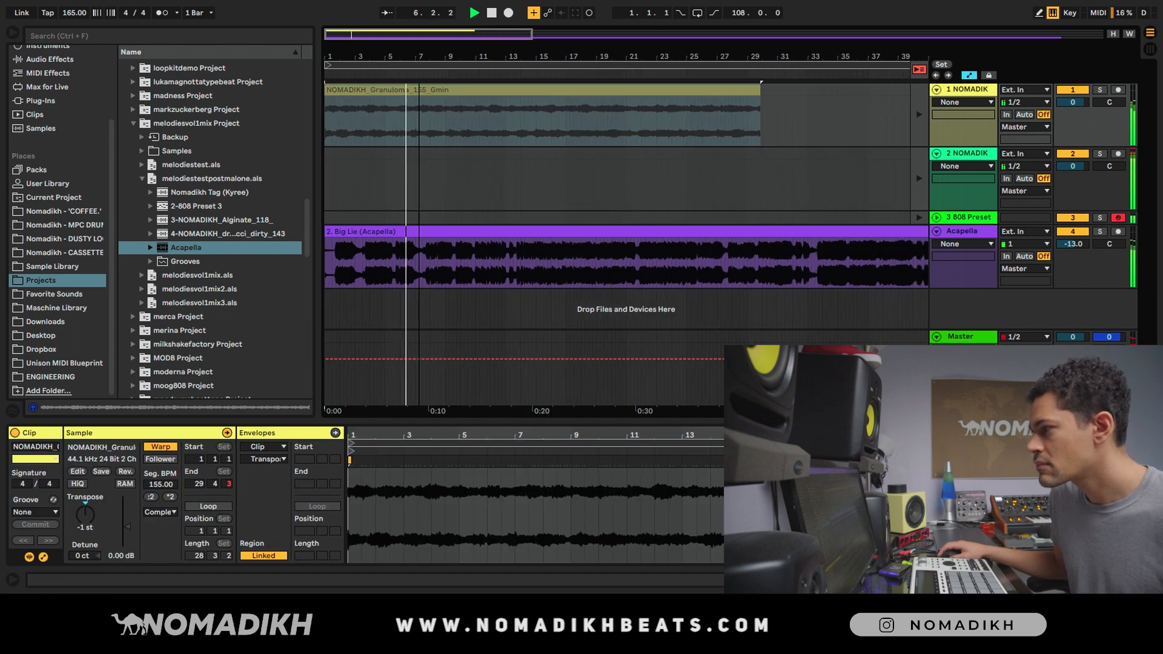
key(ctrl+d)
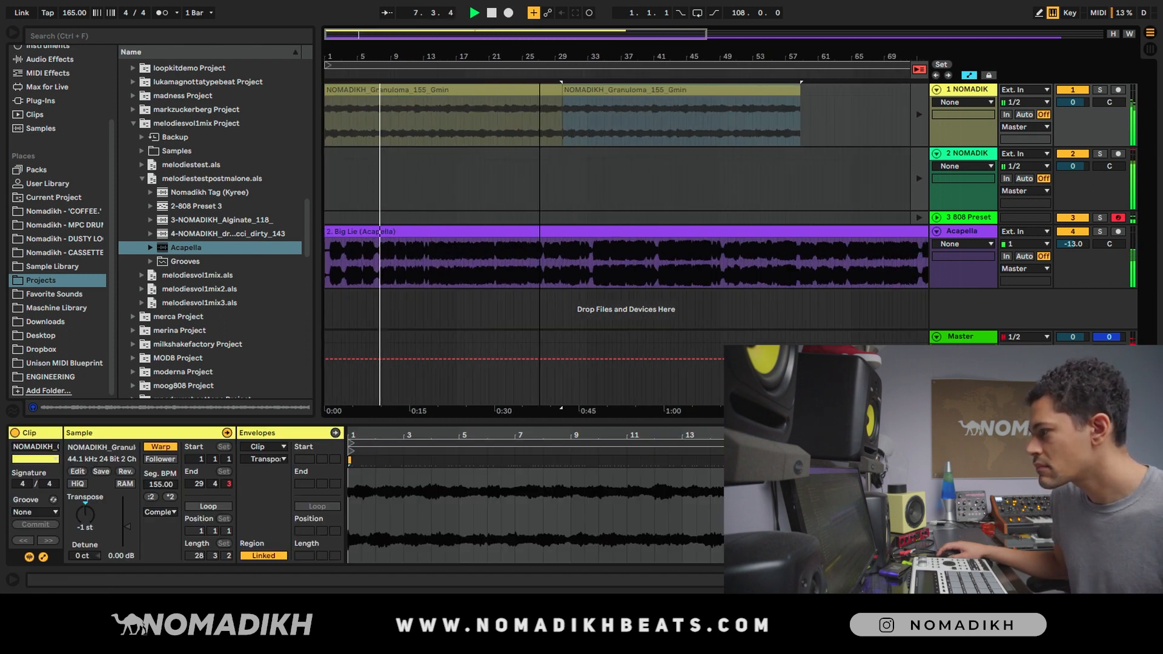
Place the Session drum loop at bar 1 of the second Arrangement track and duplicate it six times.
key(Tab)
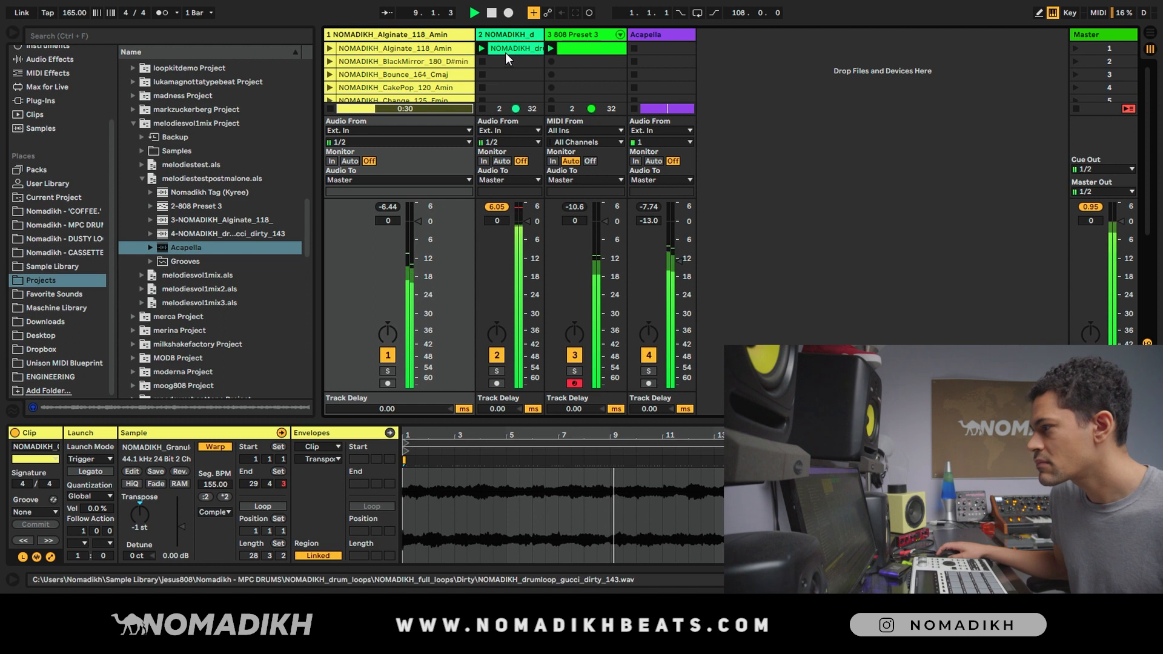
key(Tab)
drag(505, 53, 327, 175)
key(ctrl+d)
key(ctrl+d)
key(ctrl+d)
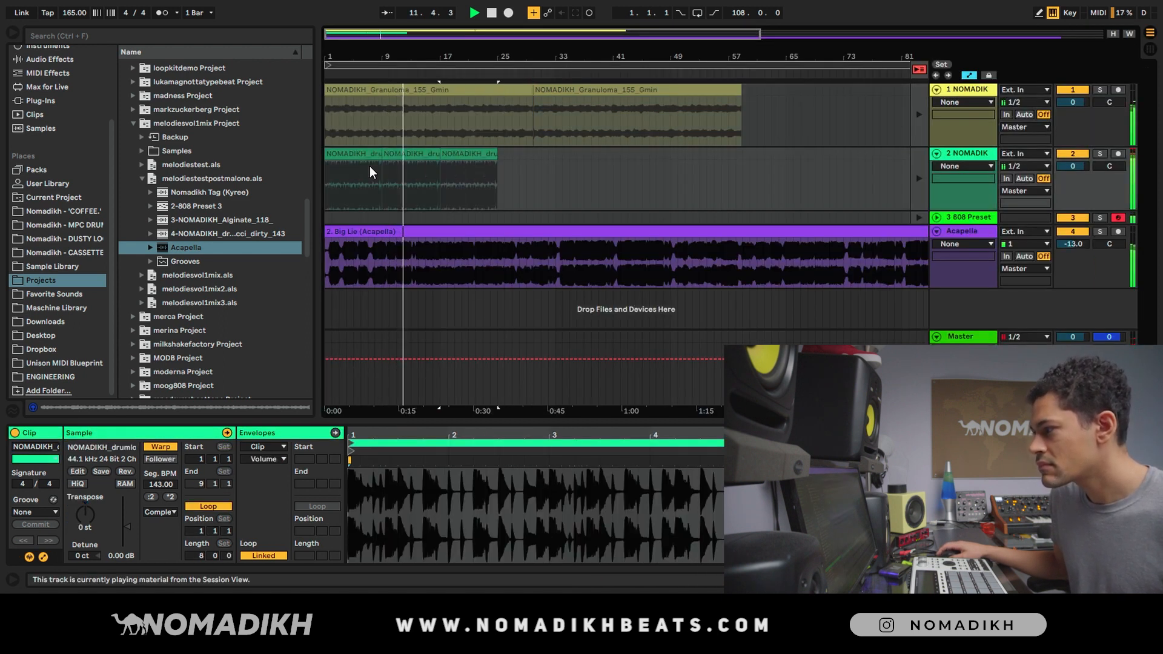
key(ctrl+d)
key(ctrl+d)
key(ctrl+d)
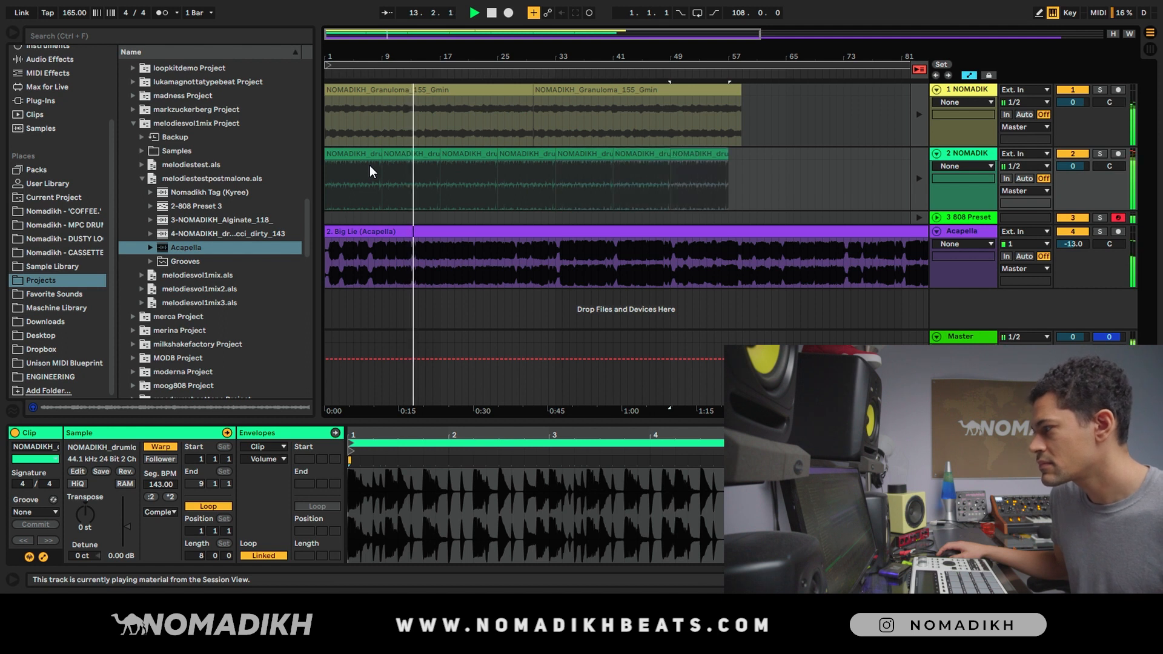
Replace the second Granuloma clip with a duplicate of the first one extended to 32 bars.
click(553, 98)
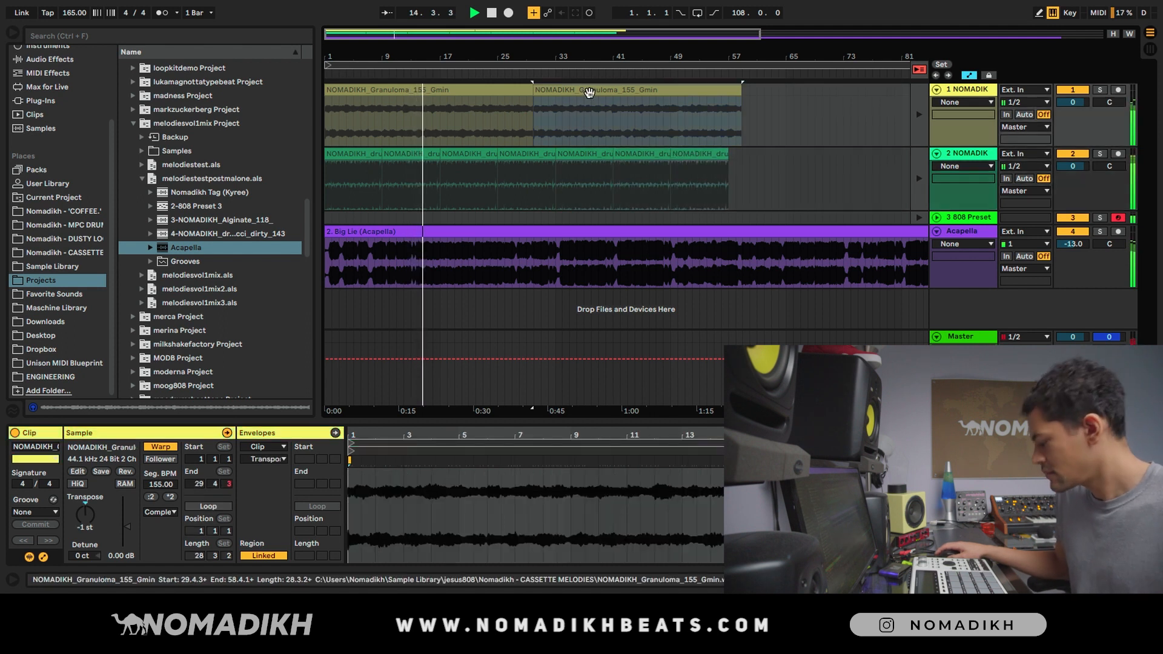
key(Delete)
drag(532, 118, 555, 118)
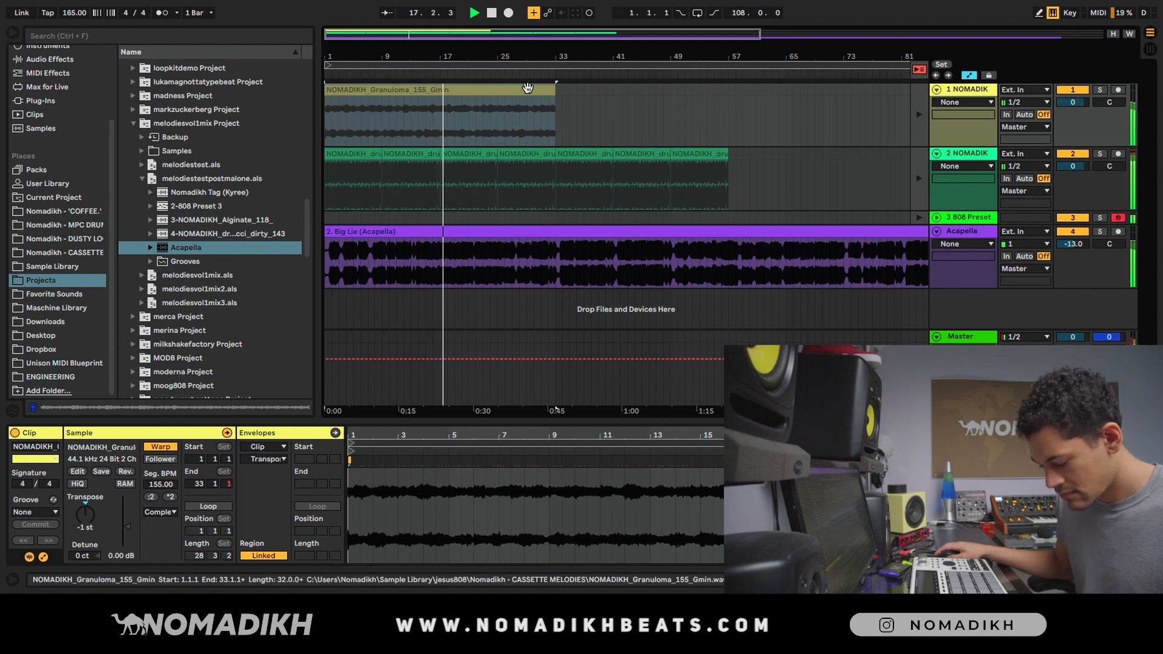
key(ctrl+d)
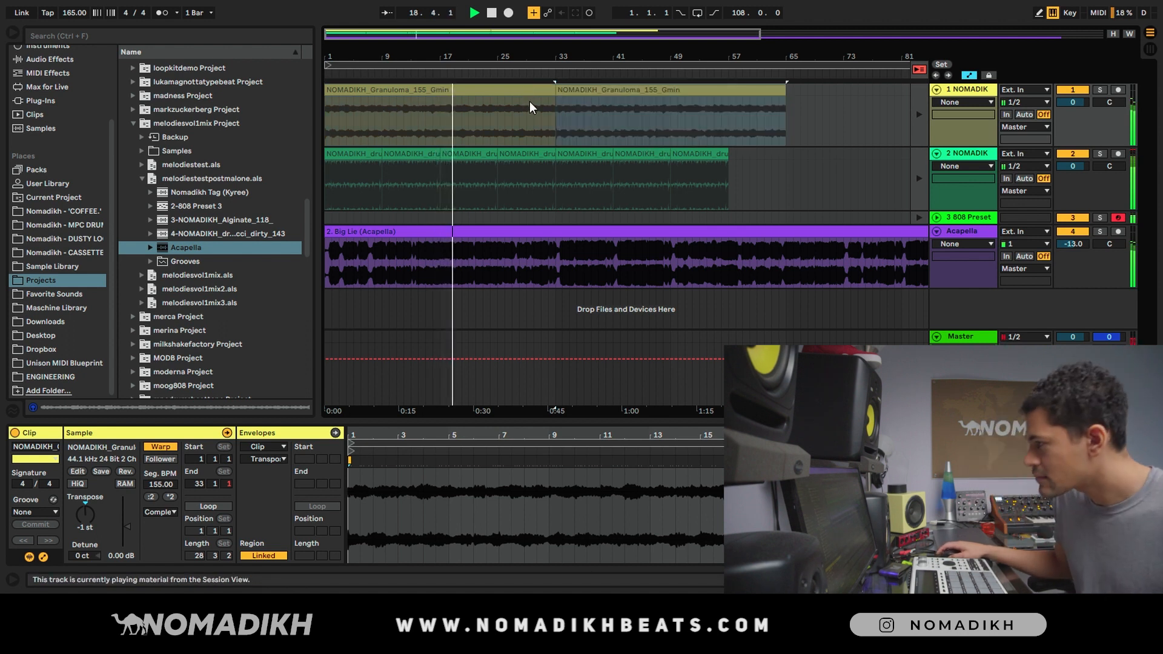
Duplicate the last drum loop to reach bar 65 and place the 808 clip at bar 1 of its Arrangement track.
click(721, 176)
key(Tab)
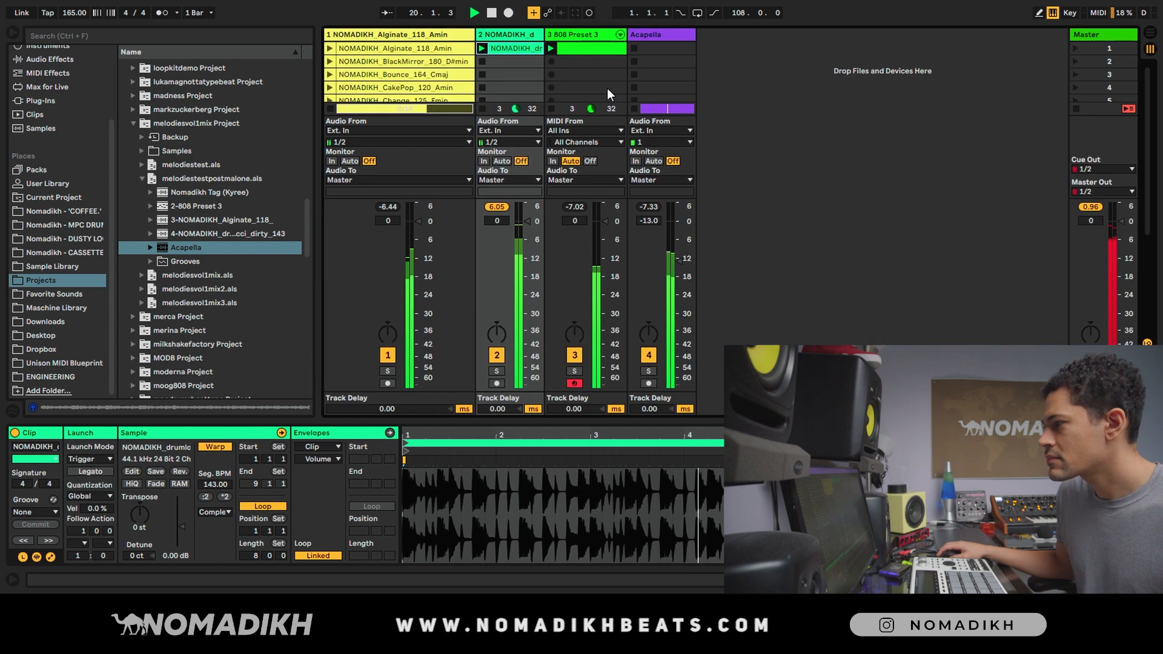
key(Tab)
drag(595, 50, 327, 224)
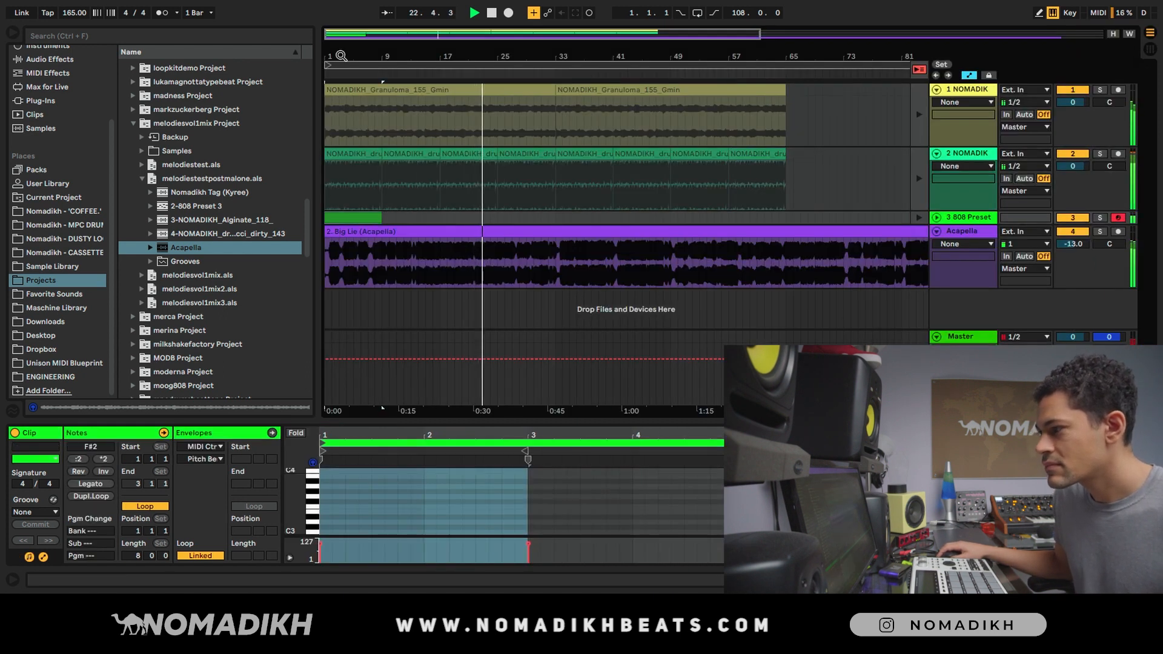
Duplicate the 8-bar 808 clip along its track until it reaches bar 65.
key(plus)
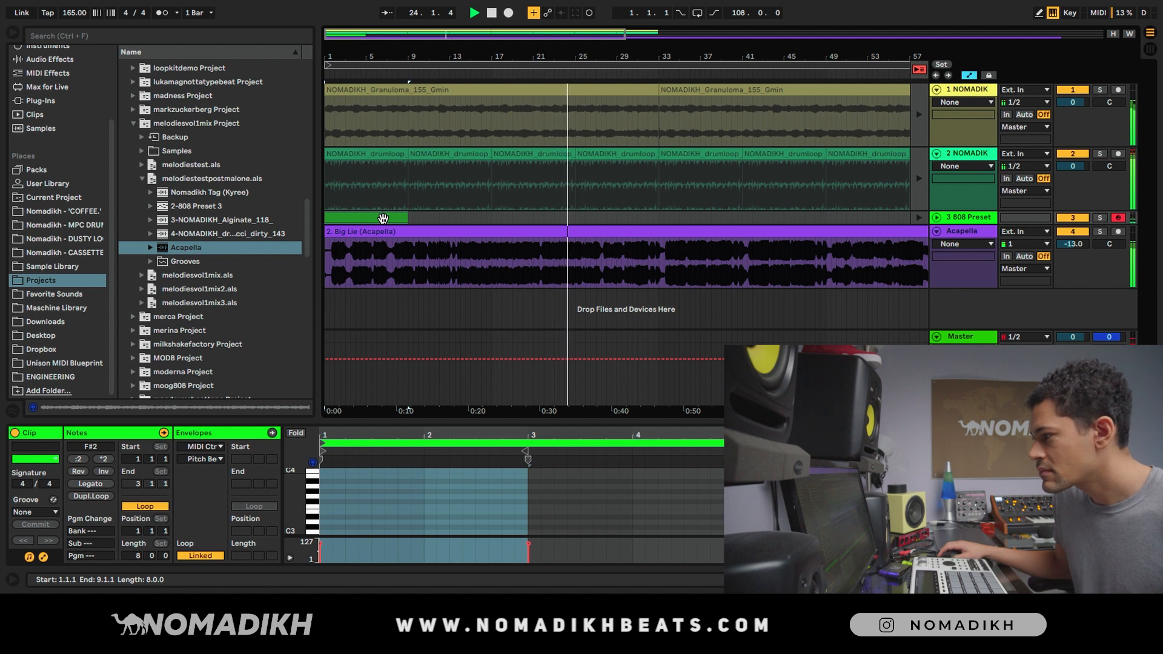
key(ctrl+d)
key(ctrl+d)
key(ctrl+d)
key(ctrl+d)
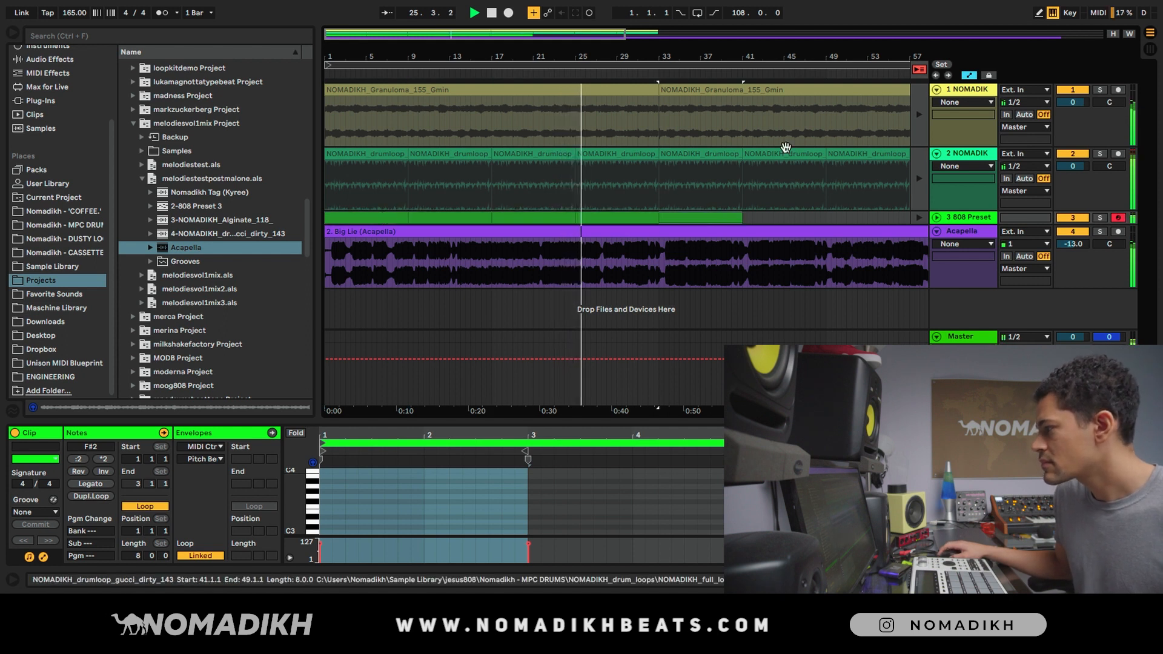
key(ctrl+d)
key(ctrl+d)
key(minus)
key(ctrl+d)
Switch all tracks back to Arrangement playback and listen to the arranged melody, drums and 808 with the acapella.
drag(555, 52, 755, 209)
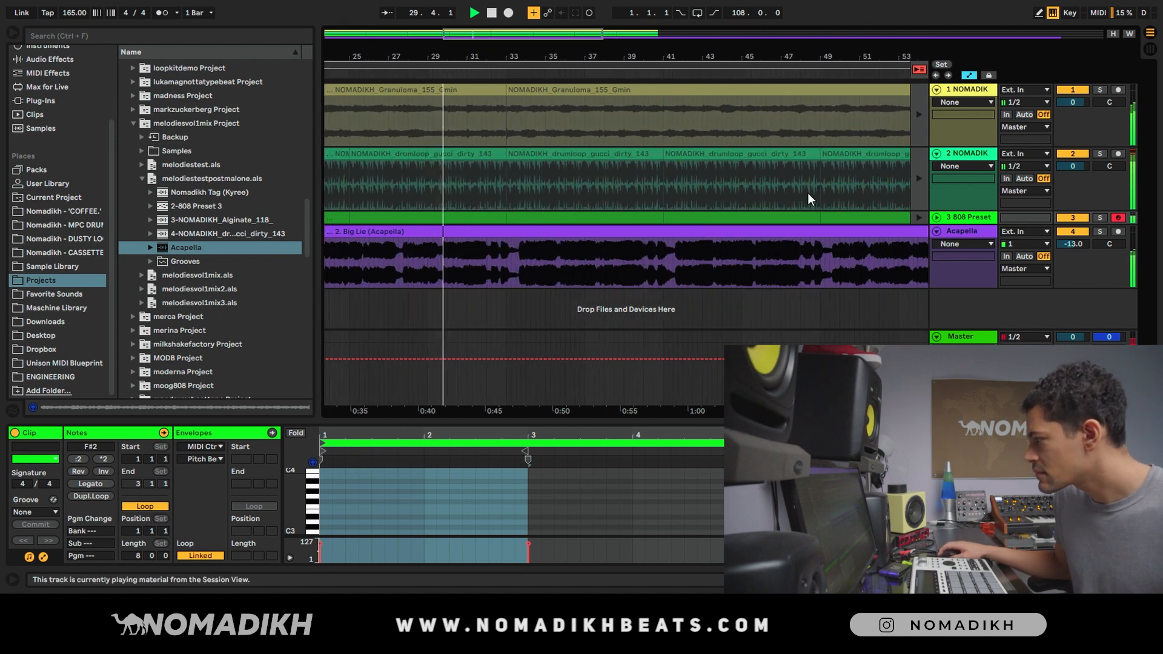
click(918, 70)
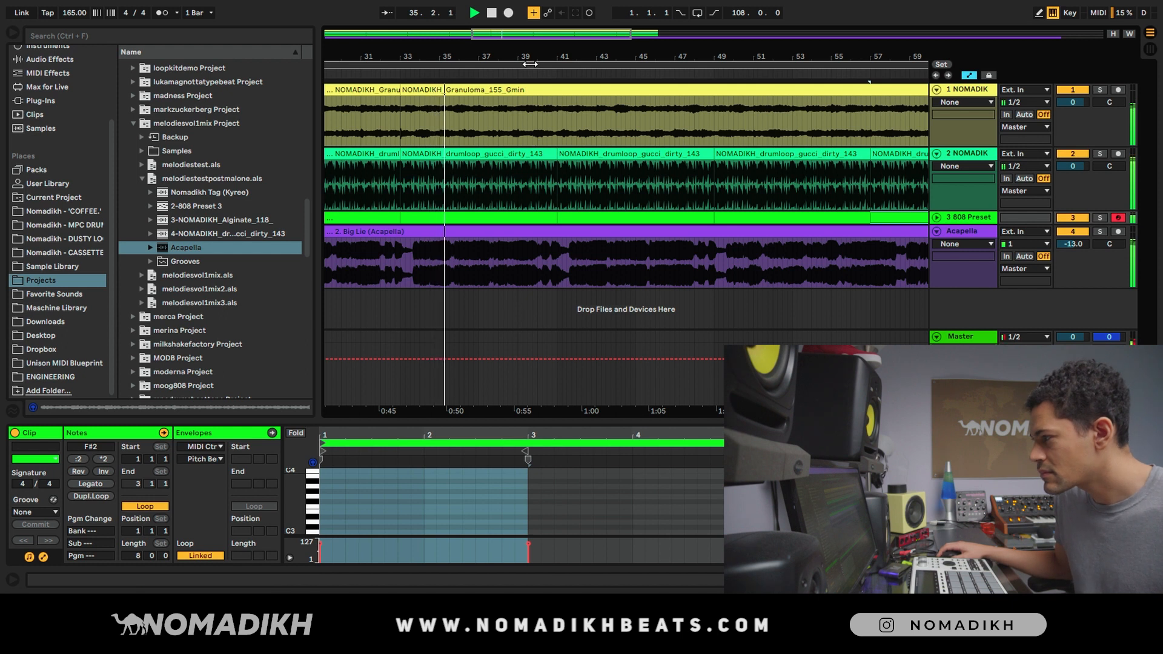
key(minus)
key(minus)
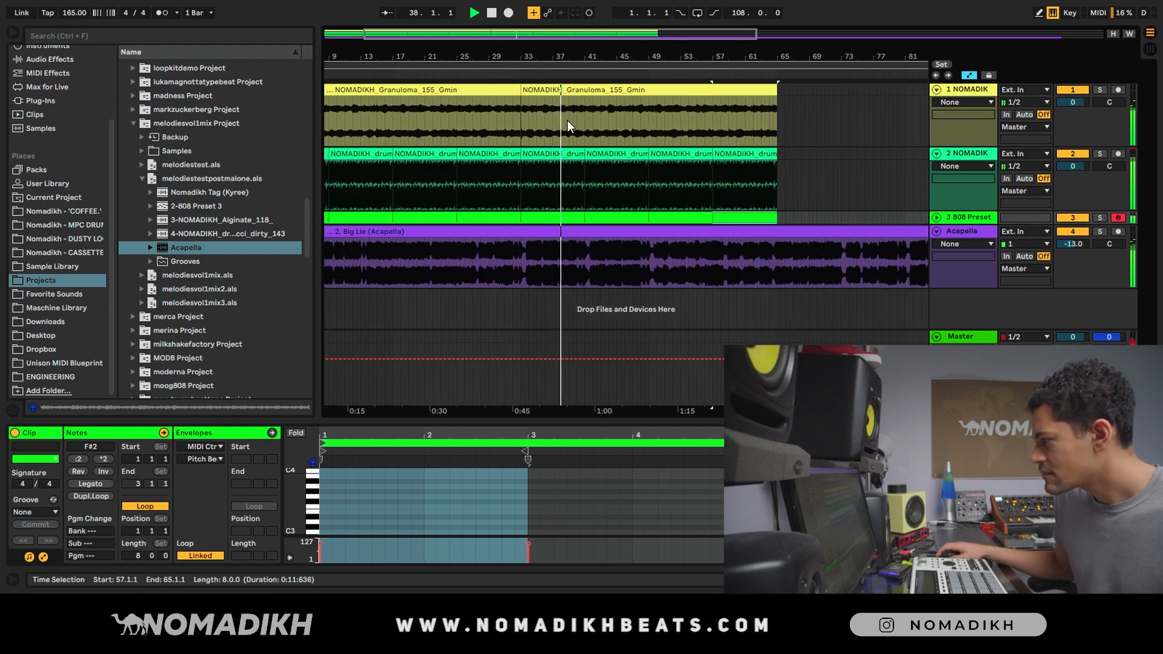
key(Tab)
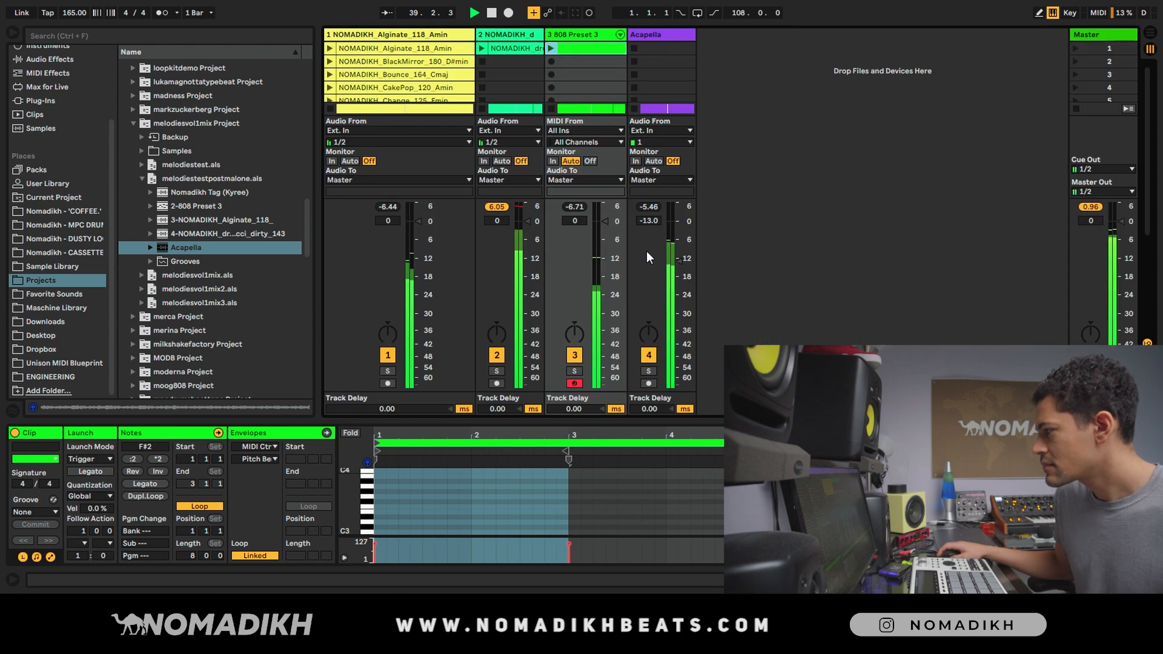
key(Tab)
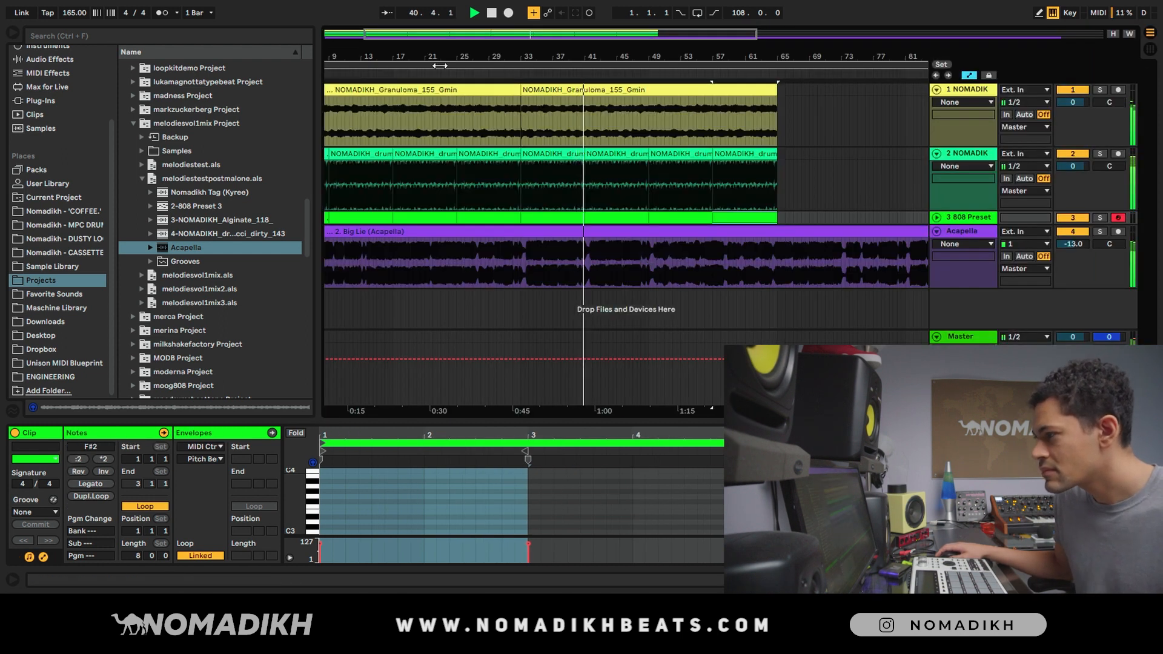
scroll(732, 169, left, 3)
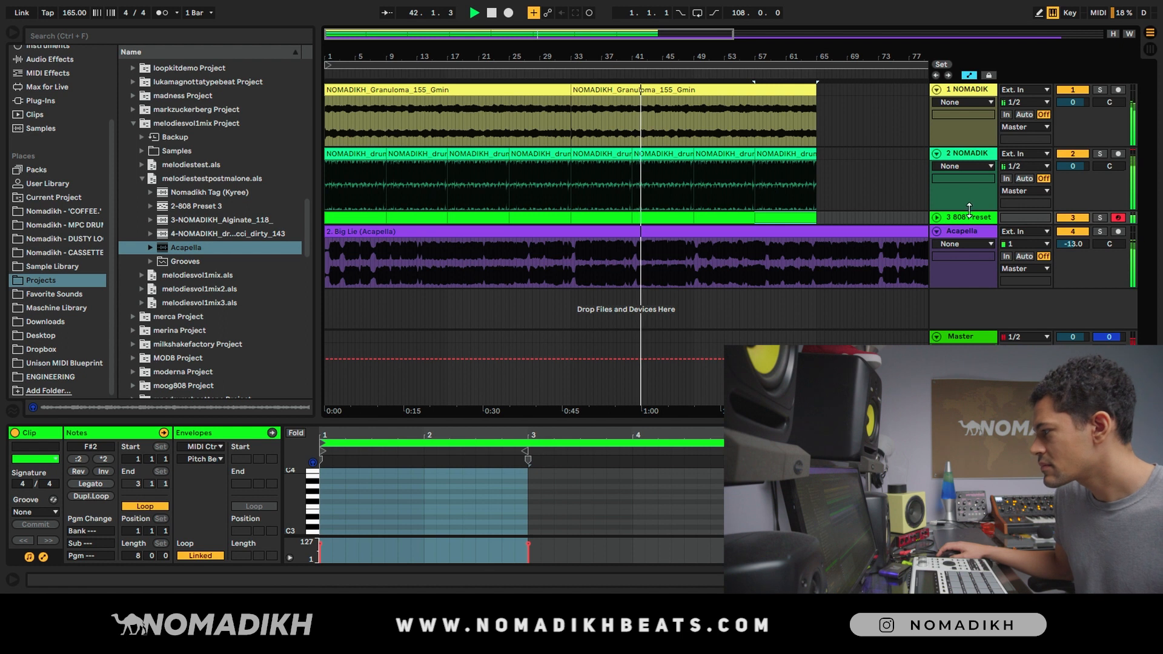
Mute the acapella and drum tracks briefly to hear the melody with the 808, and unmute both.
click(1069, 230)
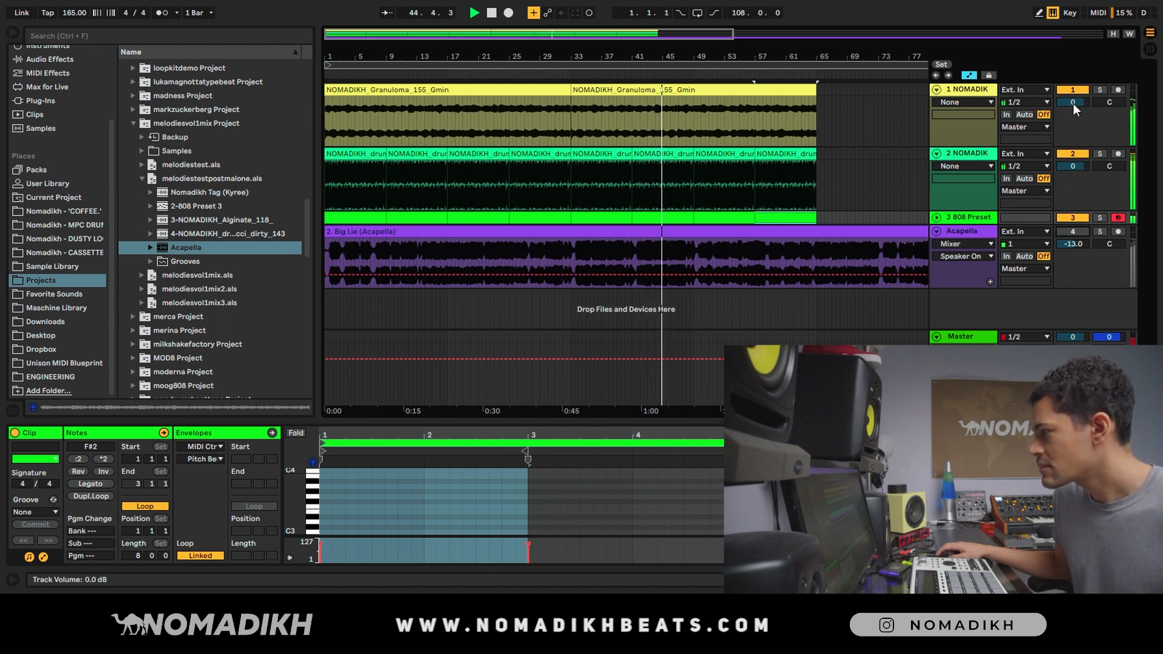
click(1071, 154)
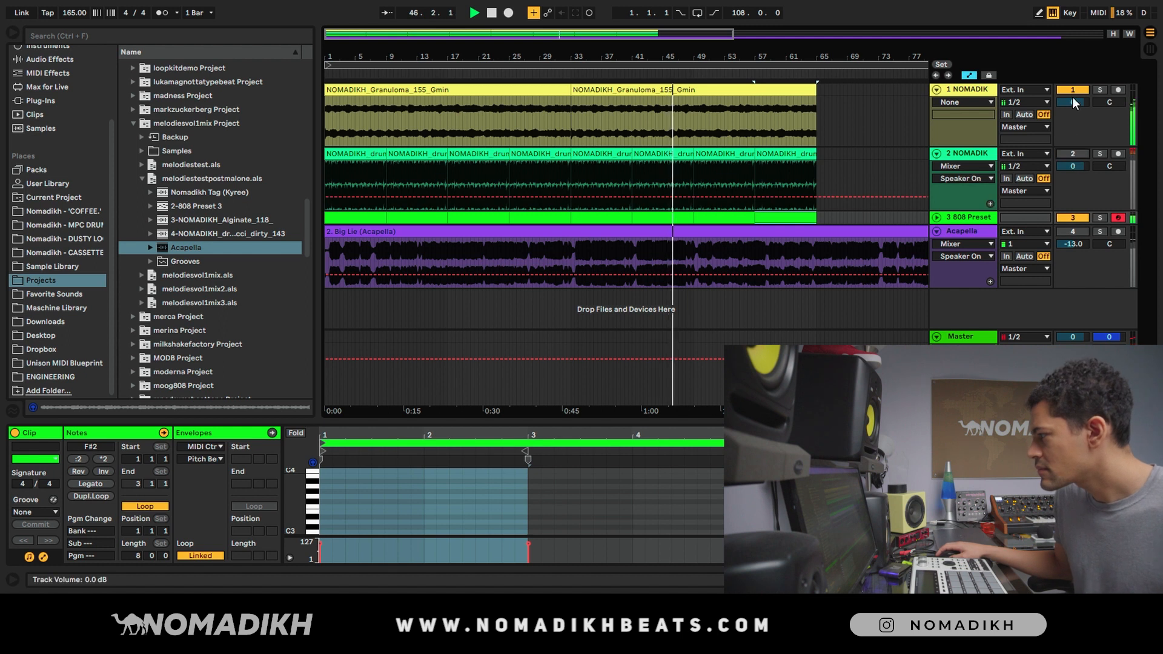
click(1070, 155)
click(1073, 232)
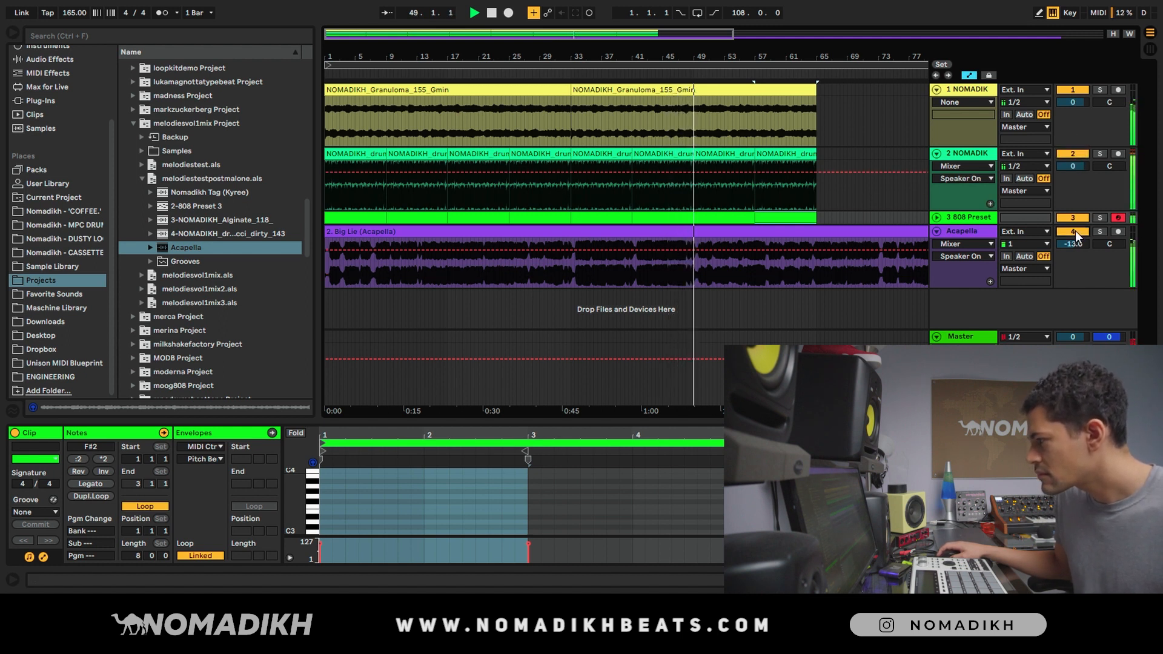
drag(700, 56, 697, 52)
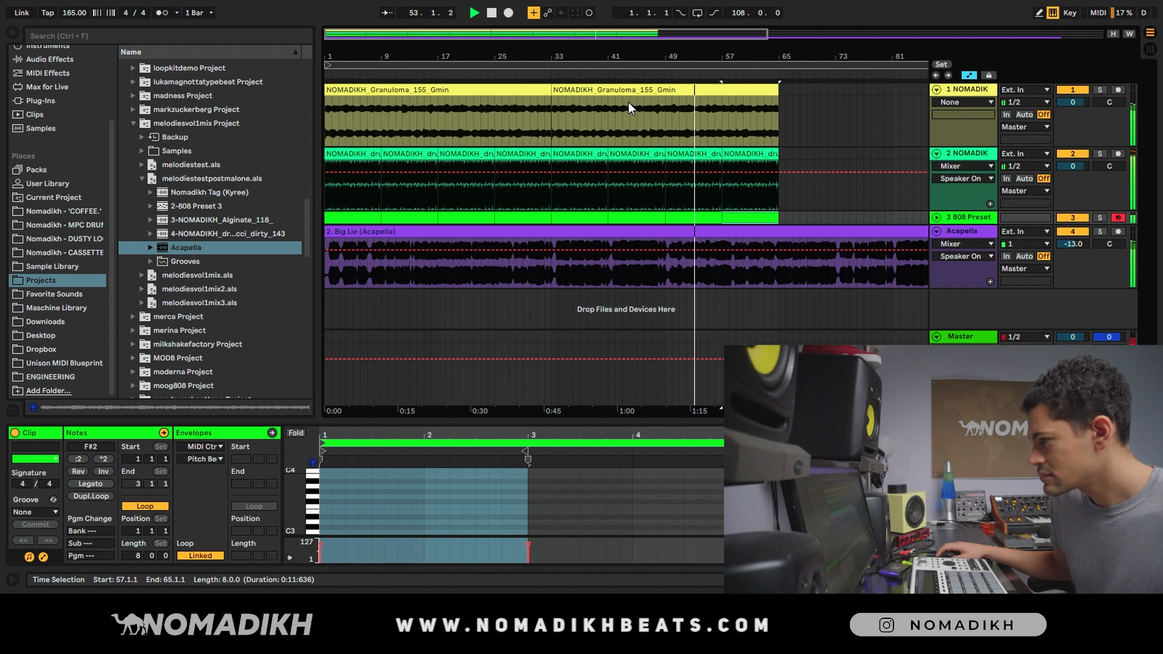
click(938, 217)
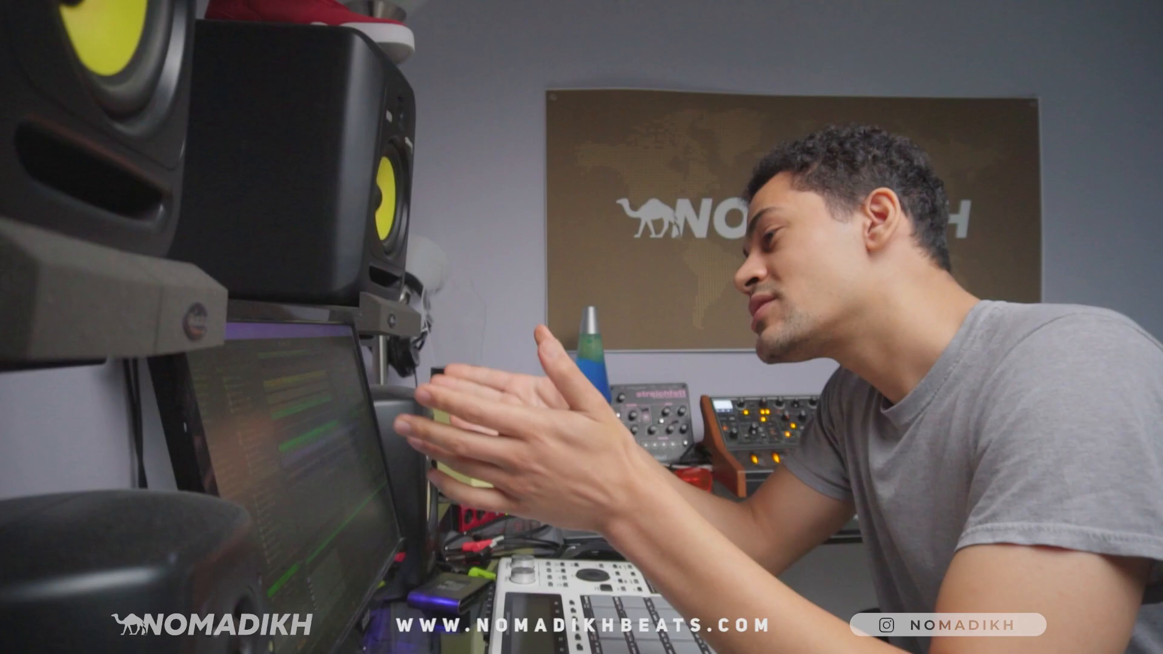